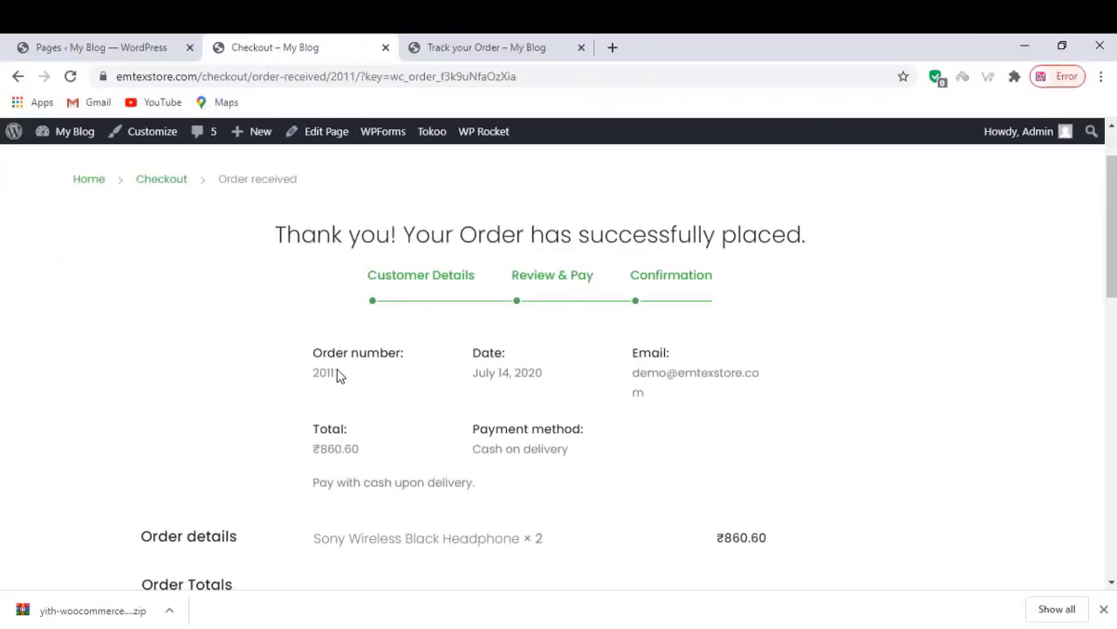
- Copy the order number from the order confirmation page into the Order ID field of the Track your Order form
double_click(323, 372)
right_click(322, 371)
click(354, 382)
click(437, 48)
scroll(364, 382, down, 2)
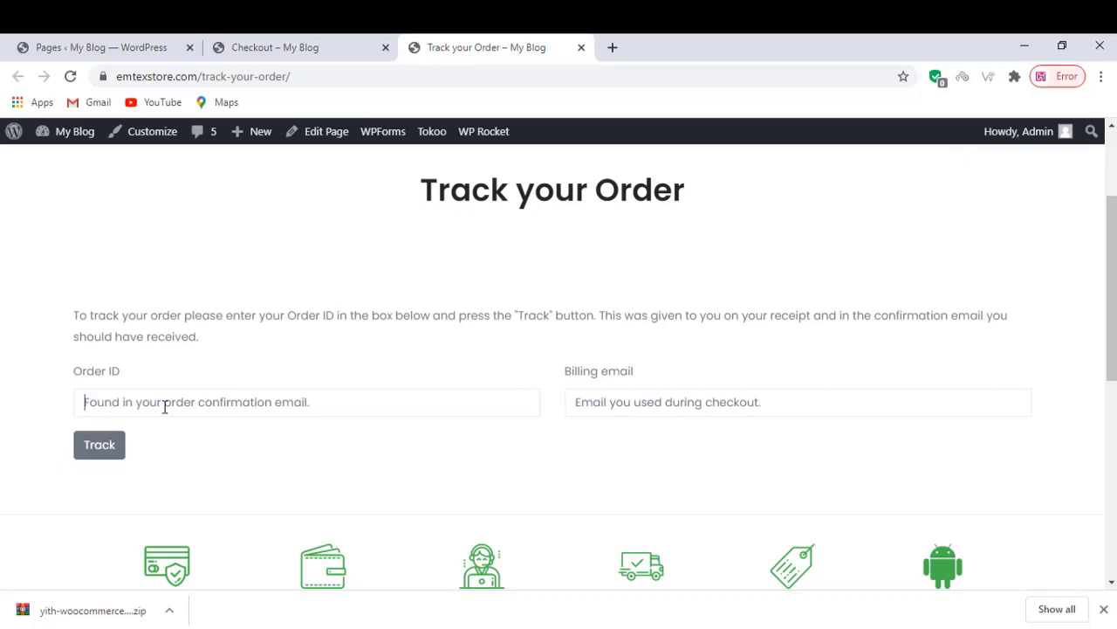
right_click(165, 402)
click(243, 271)
- Copy the customer's email from the order confirmation into the Billing email field and track the order to check its status
click(294, 48)
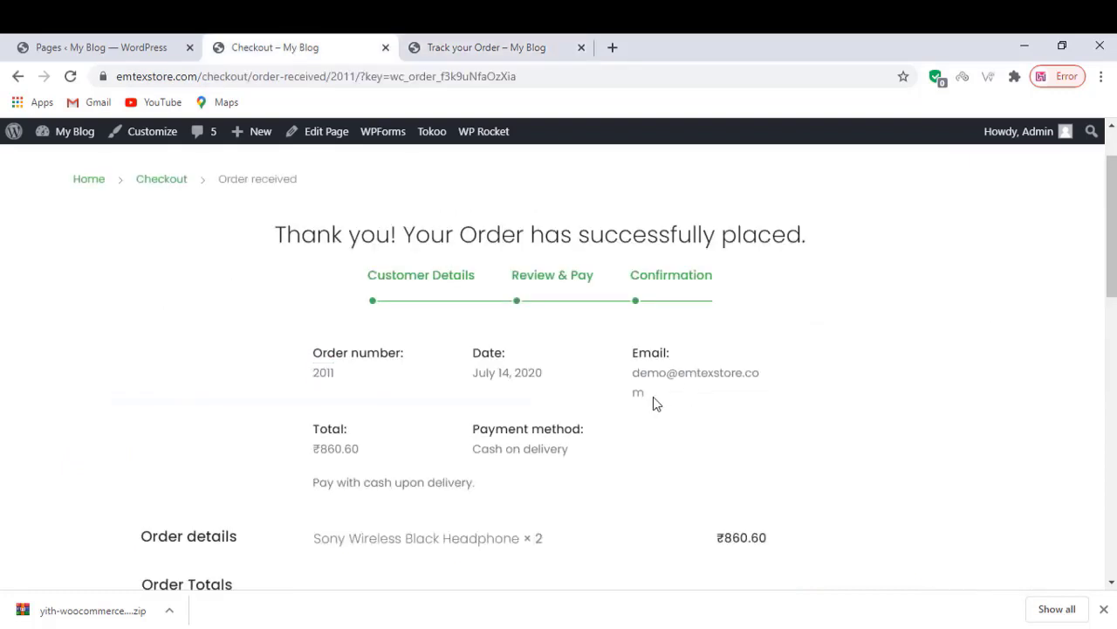
drag(653, 397, 632, 368)
right_click(639, 369)
click(671, 381)
click(486, 47)
right_click(625, 401)
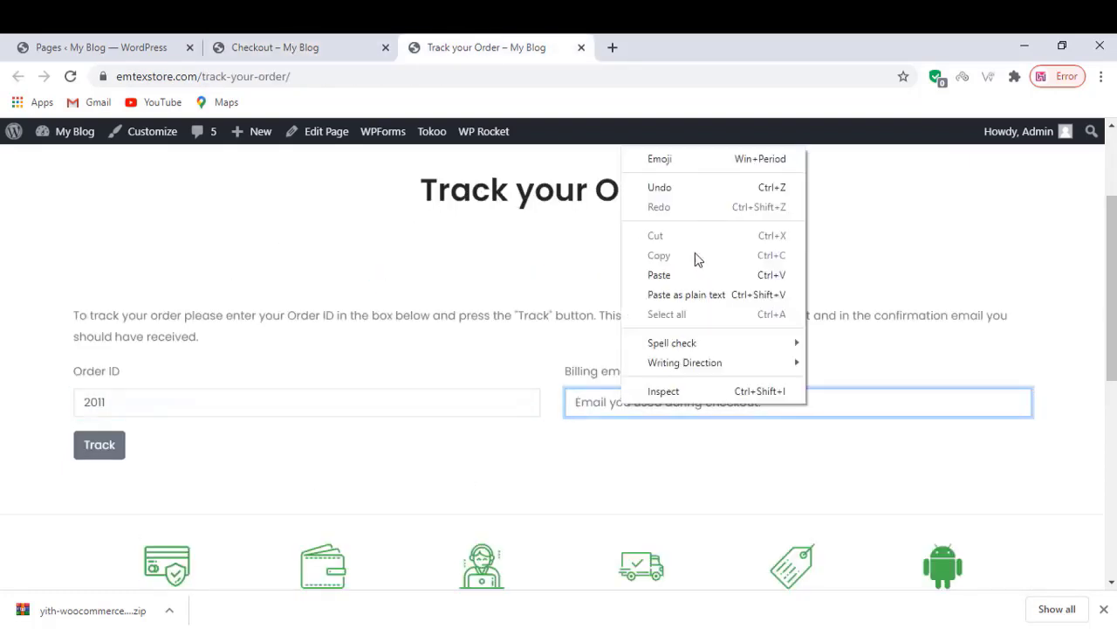
click(690, 274)
click(105, 450)
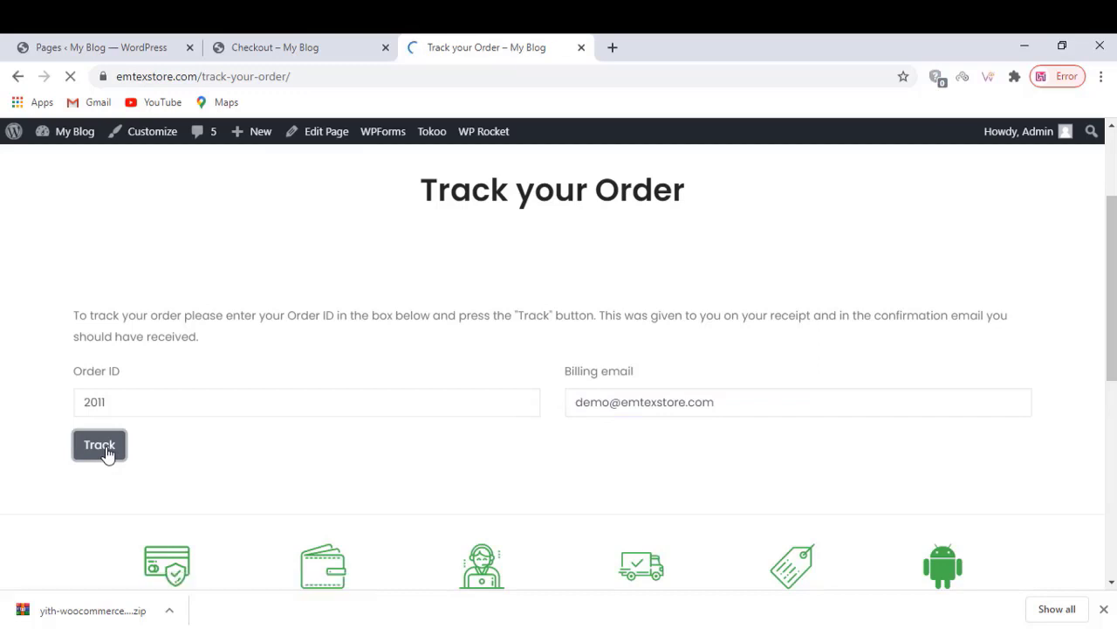
drag(733, 321, 637, 330)
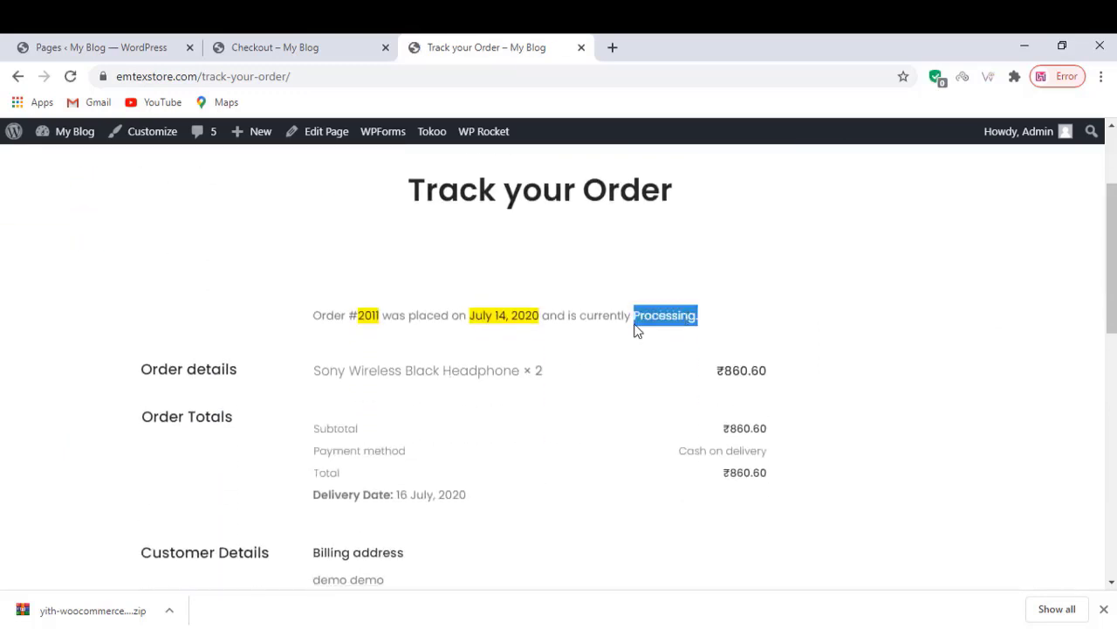
- Open the customer's order for editing from the WooCommerce orders list in the WordPress admin
key(ctrl+1)
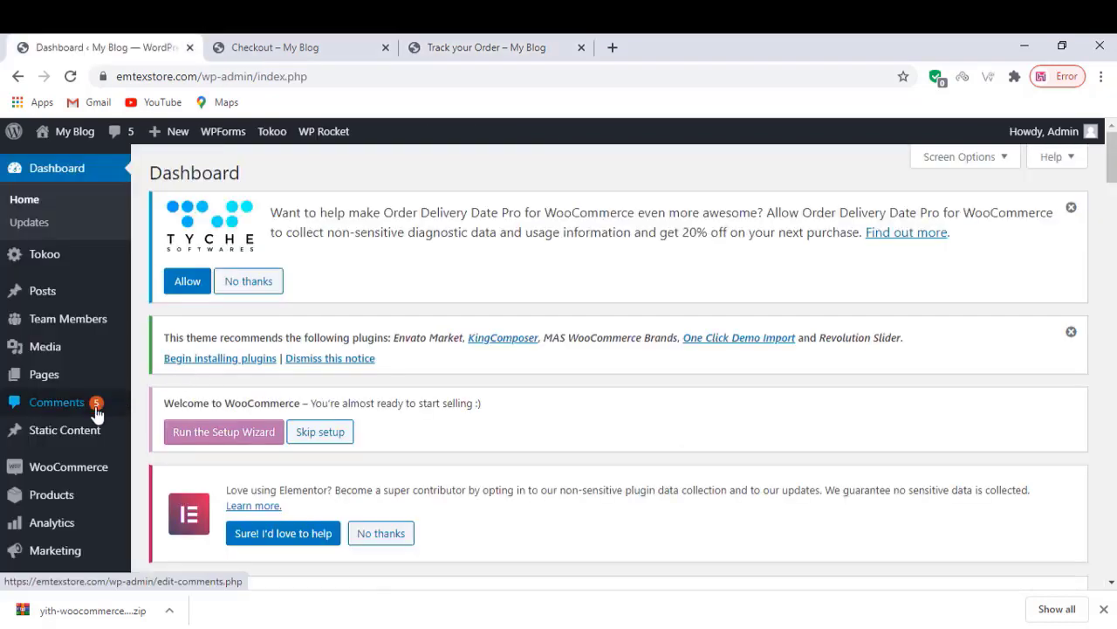
mouse_move(84, 467)
click(162, 404)
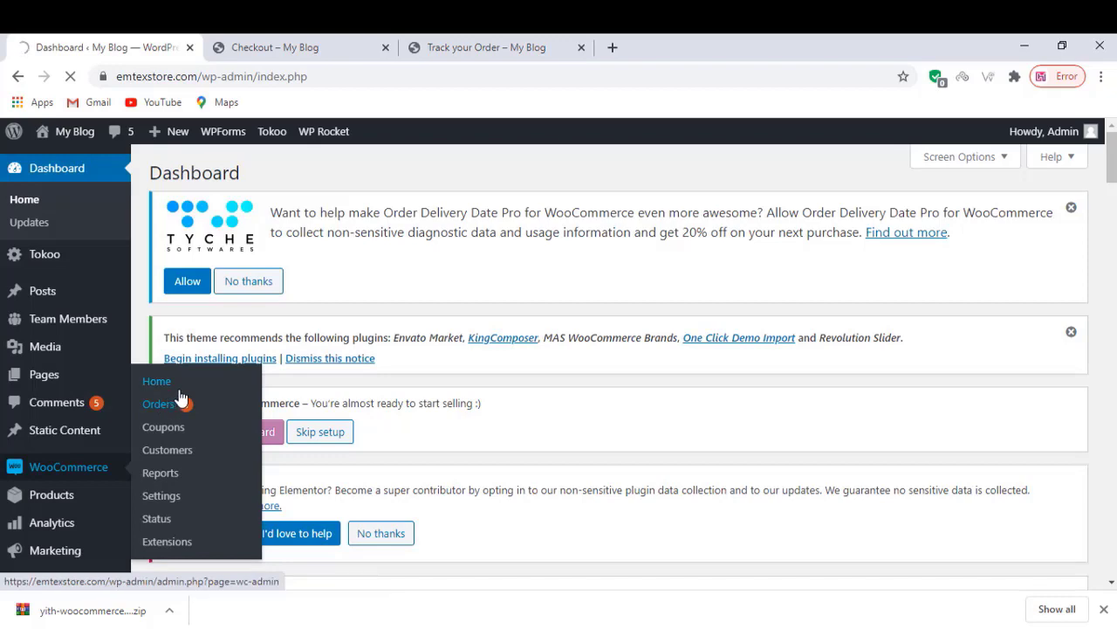
scroll(255, 393, down, 3)
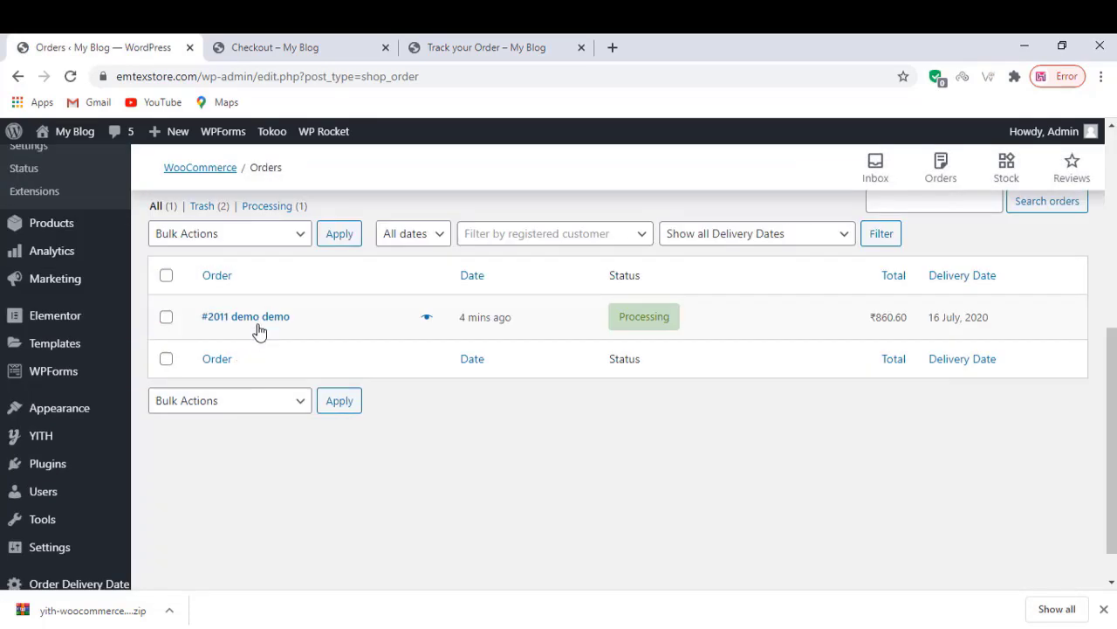
click(261, 322)
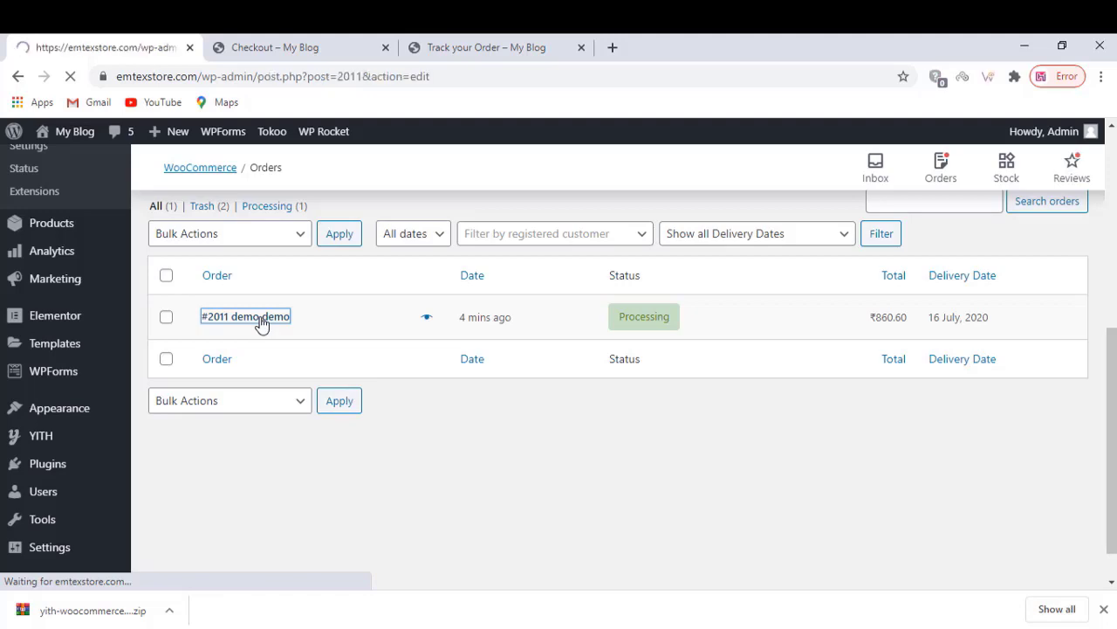
scroll(261, 322, down, 3)
scroll(261, 323, down, 1)
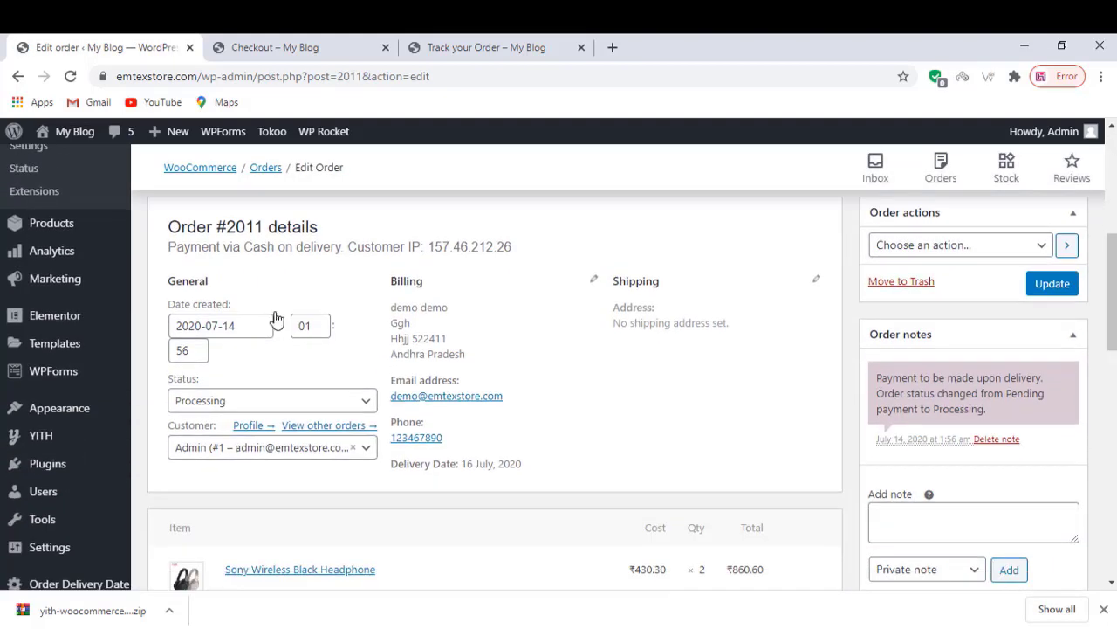
- Review the statuses available for the order and leave the selection as it is
click(324, 400)
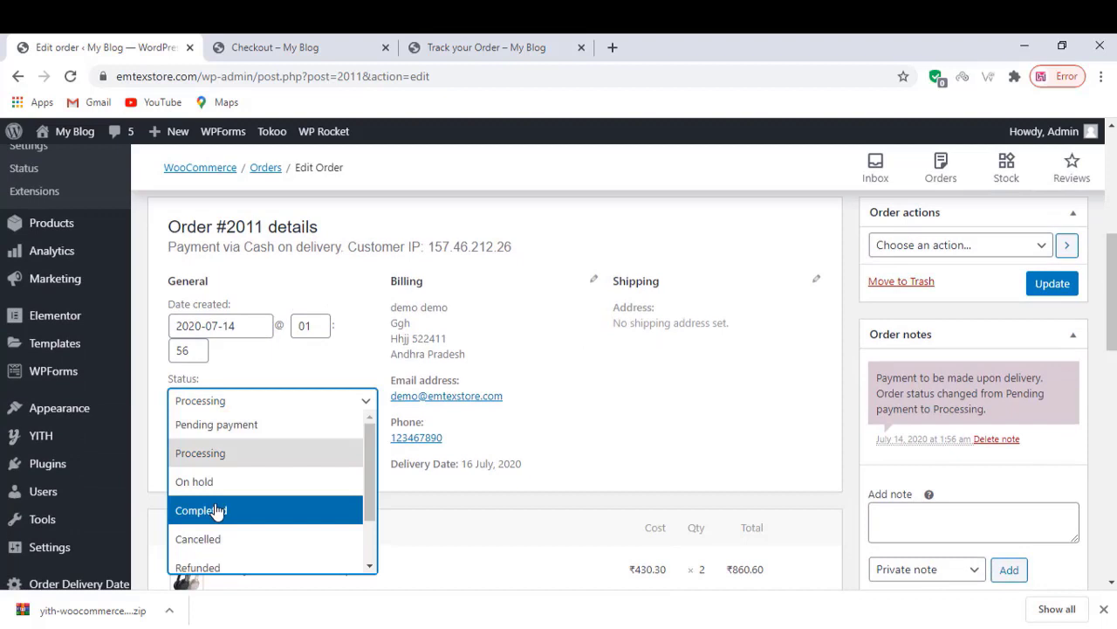
scroll(208, 522, down, 2)
scroll(248, 443, up, 2)
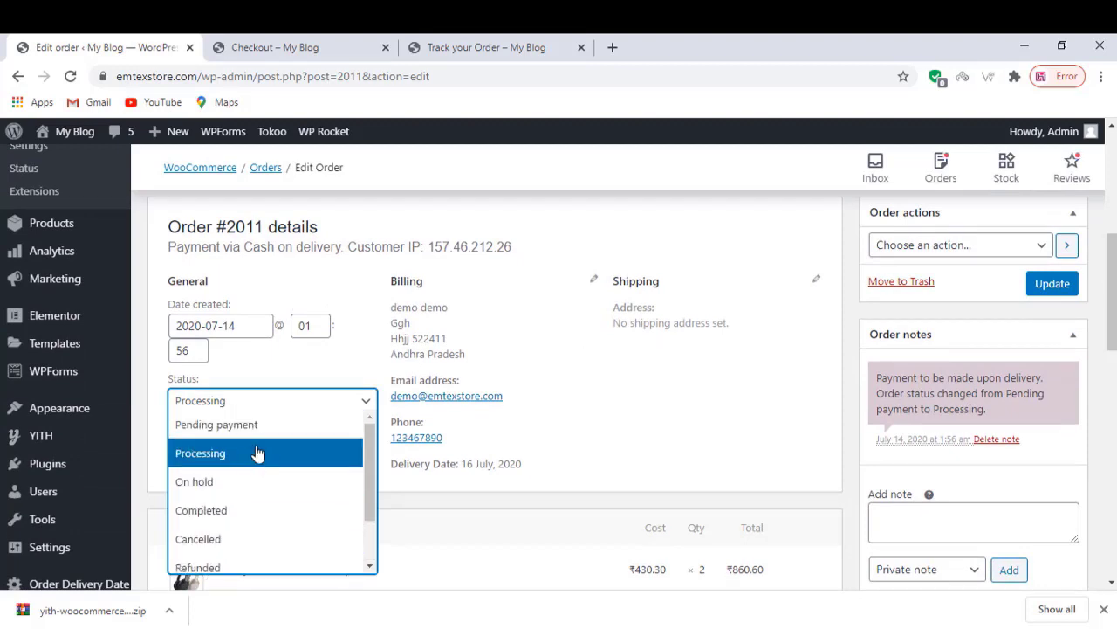
click(593, 418)
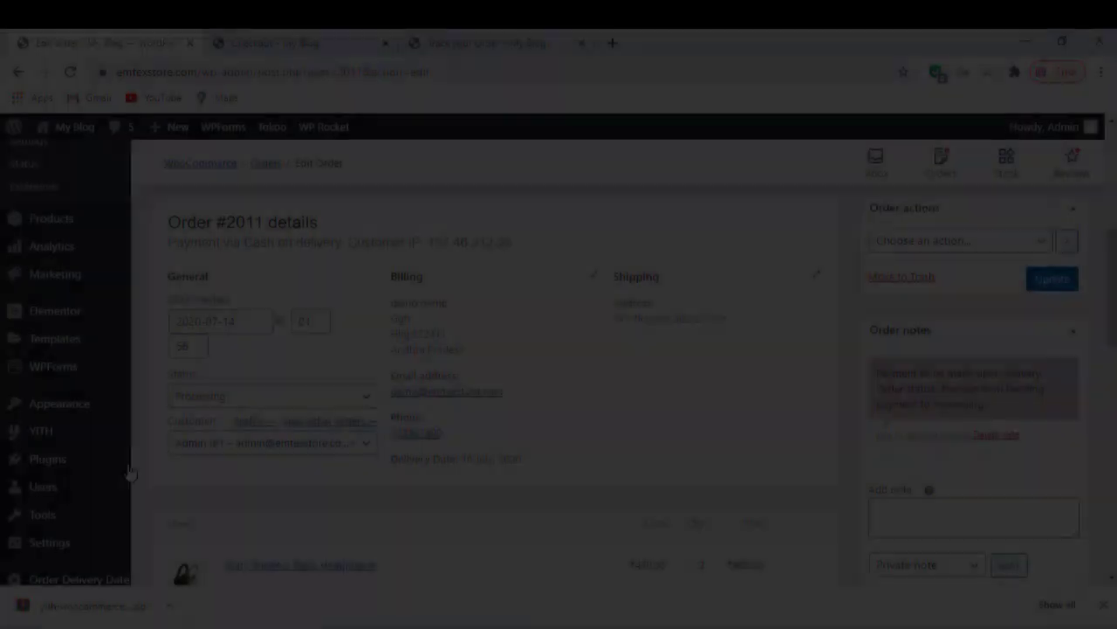
- Upload the plugin file yith-woocommerce-custom-order-status-premium121.zip from the Downloads folder and install it
mouse_move(88, 467)
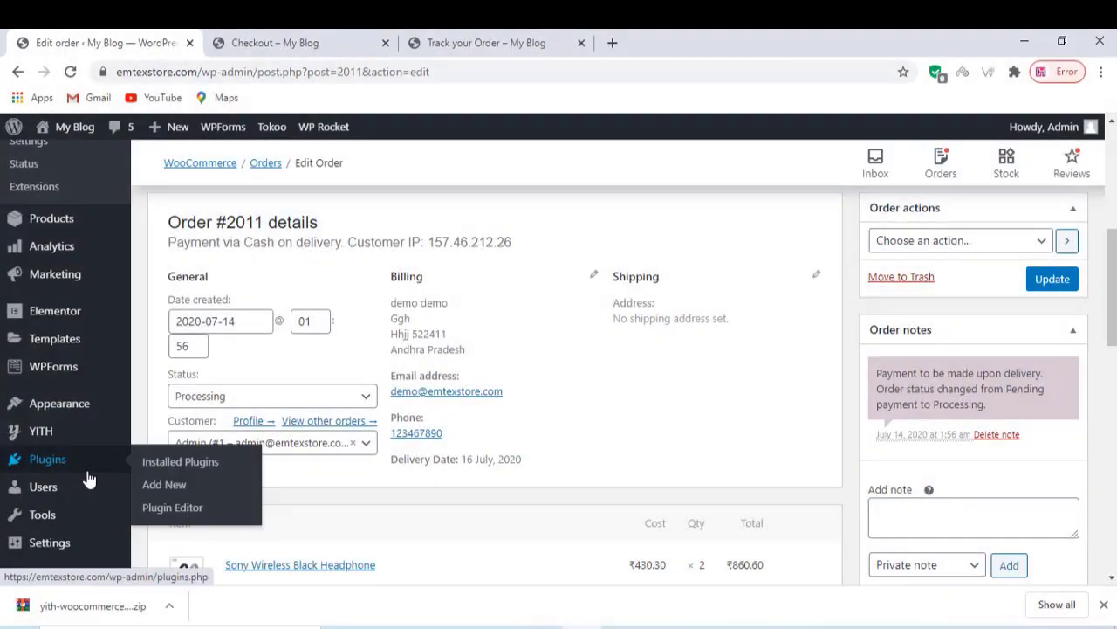
click(170, 489)
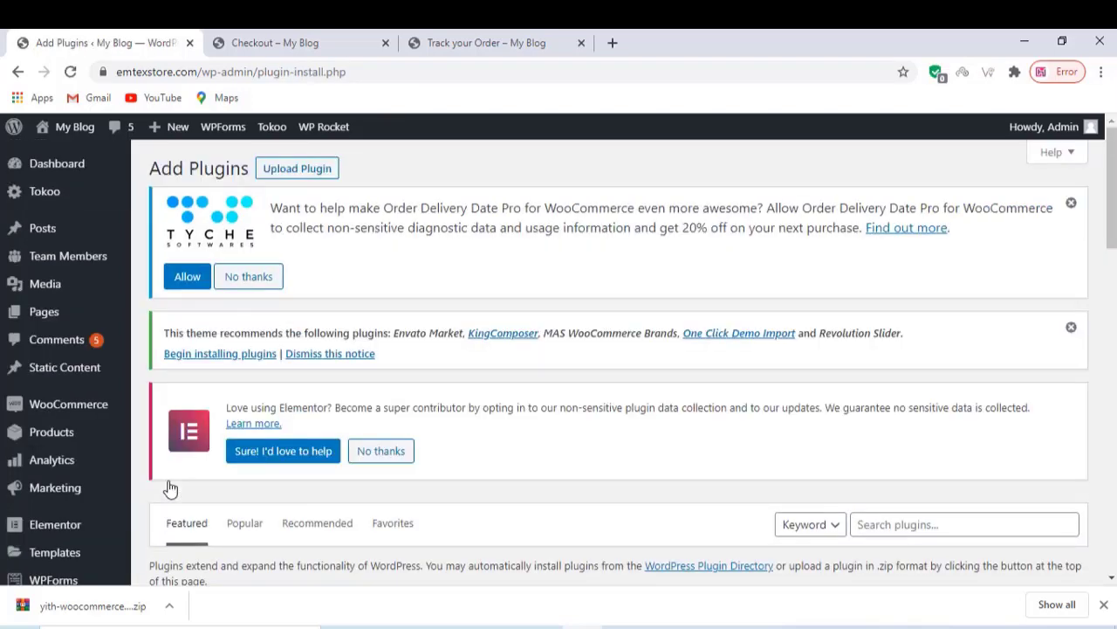
scroll(172, 489, down, 3)
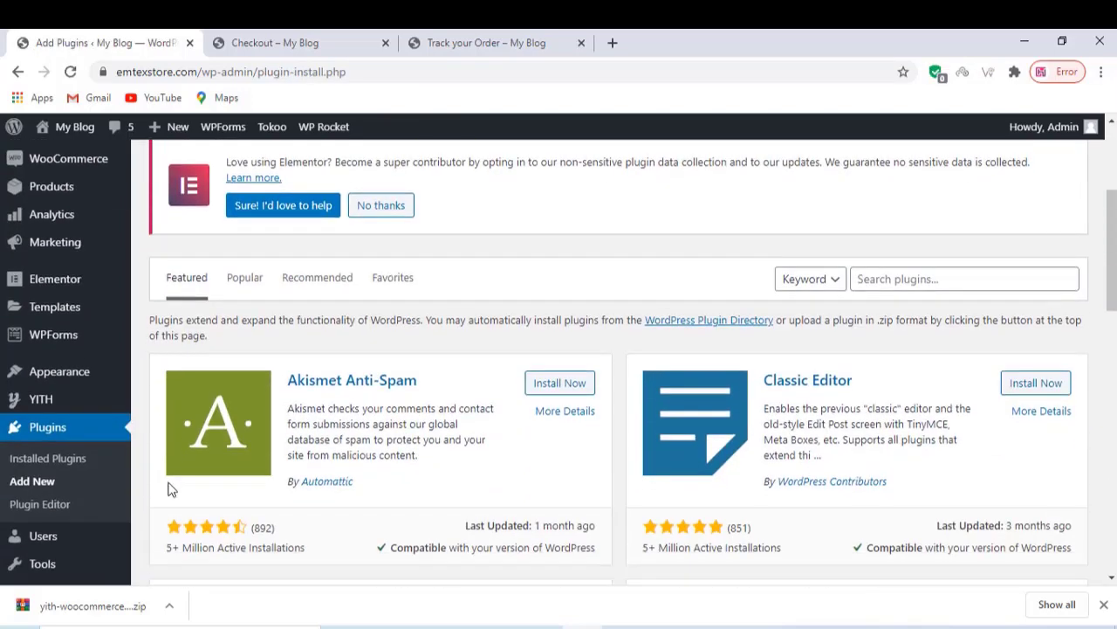
scroll(172, 489, up, 3)
click(297, 169)
scroll(349, 349, down, 4)
click(502, 299)
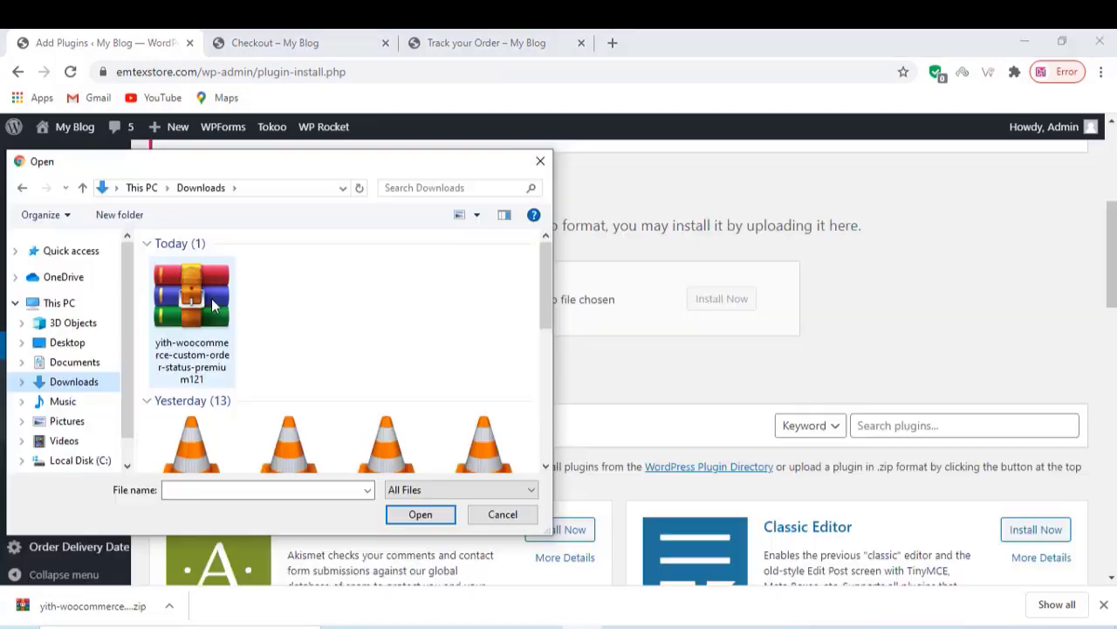
click(211, 297)
click(420, 515)
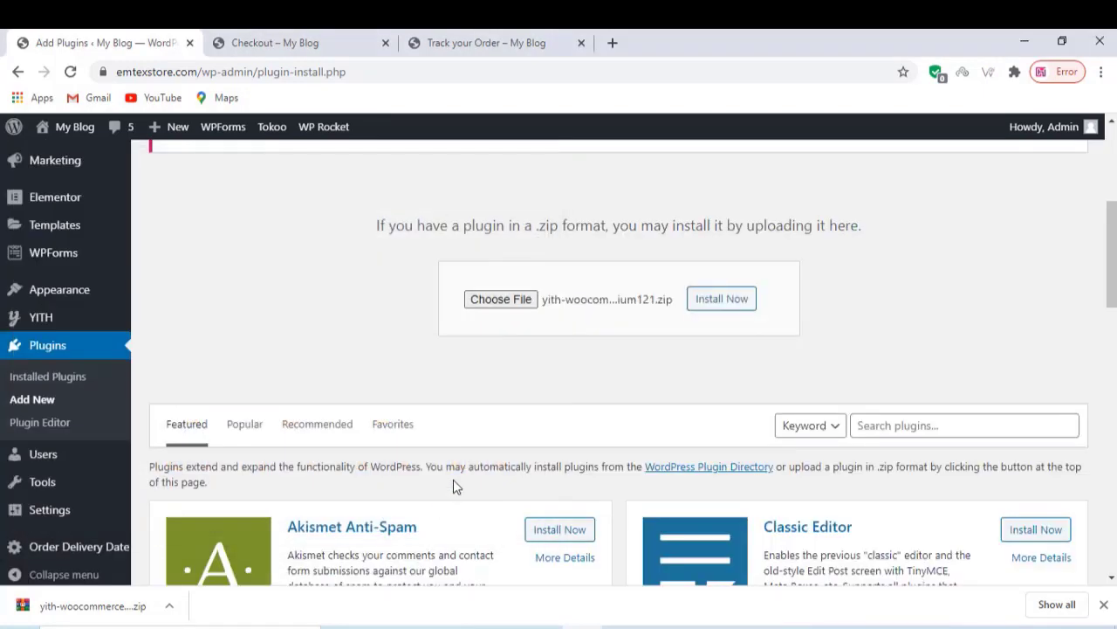
click(721, 300)
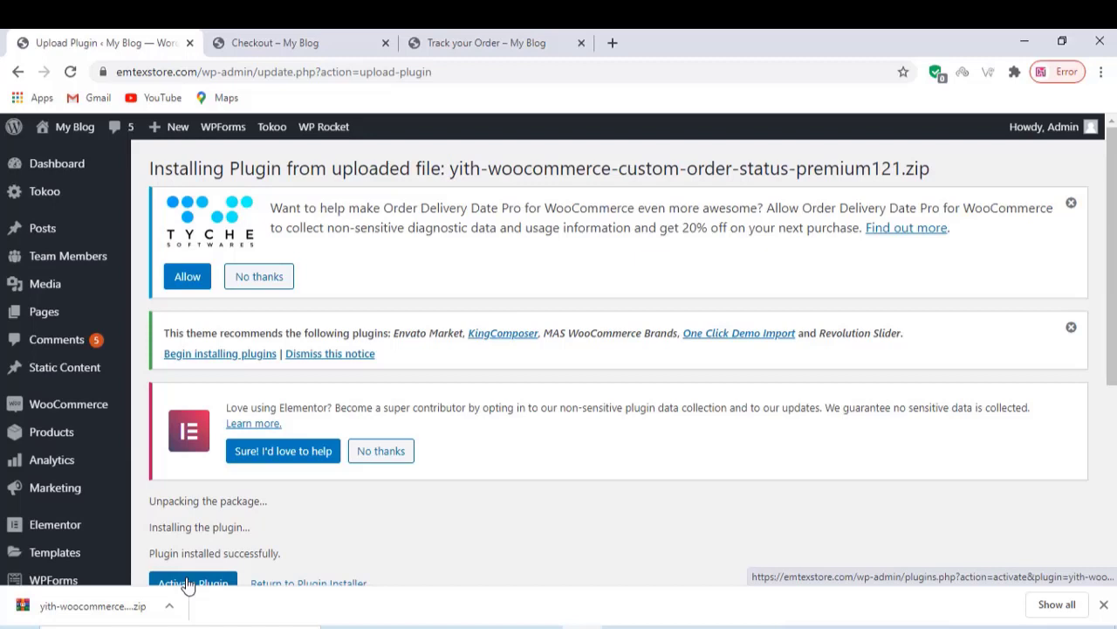
- Activate the installed plugin and open the settings of YITH WooCommerce Custom Order Status Premium
click(187, 583)
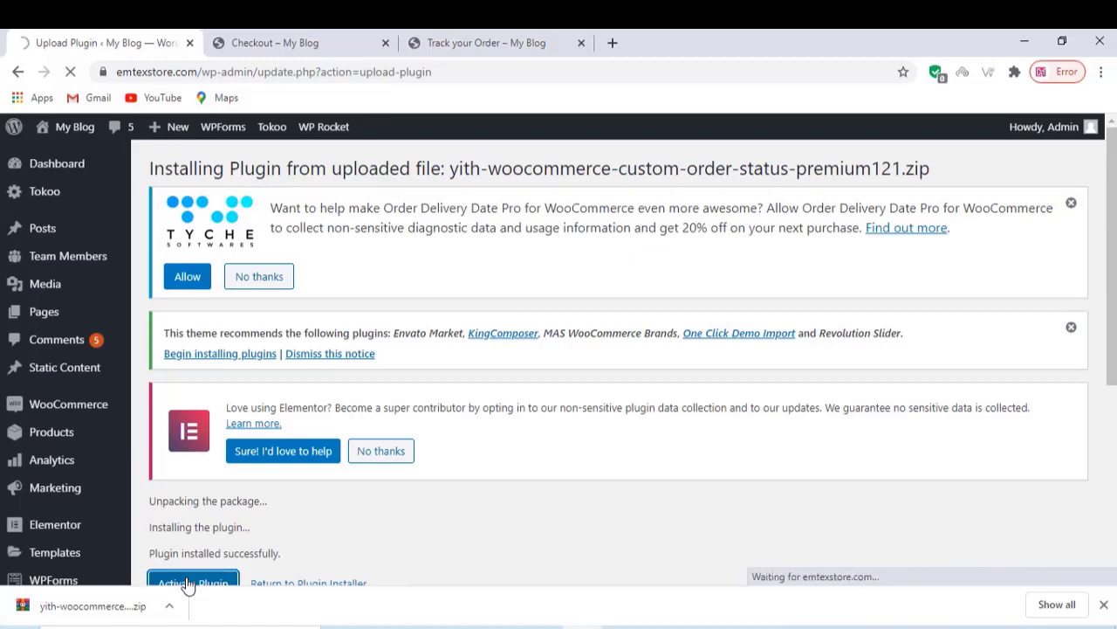
scroll(299, 471, down, 10)
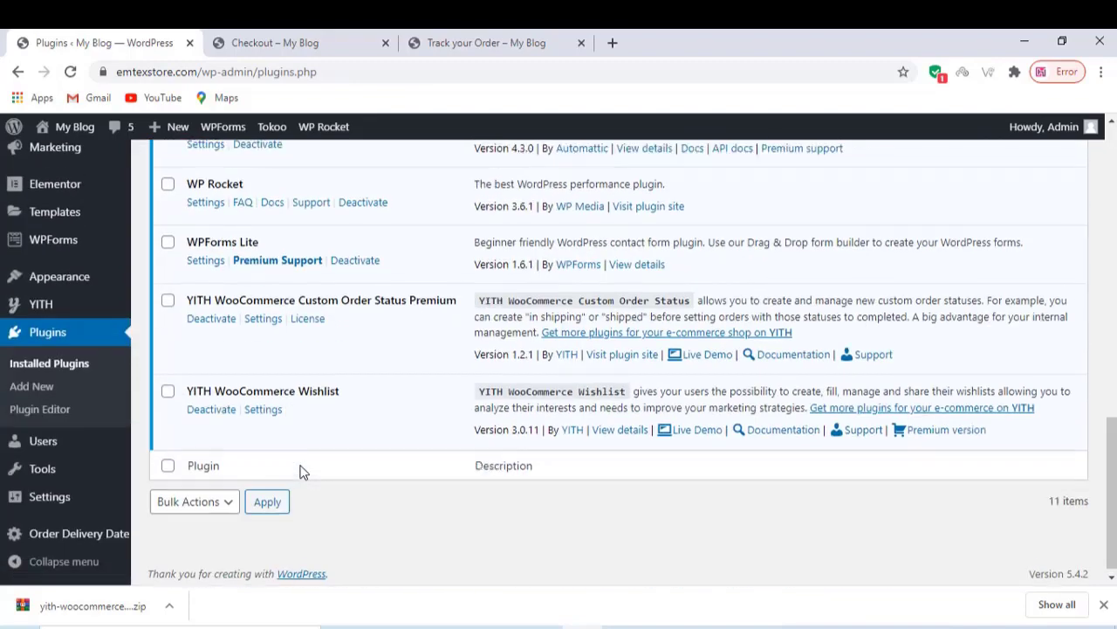
click(257, 316)
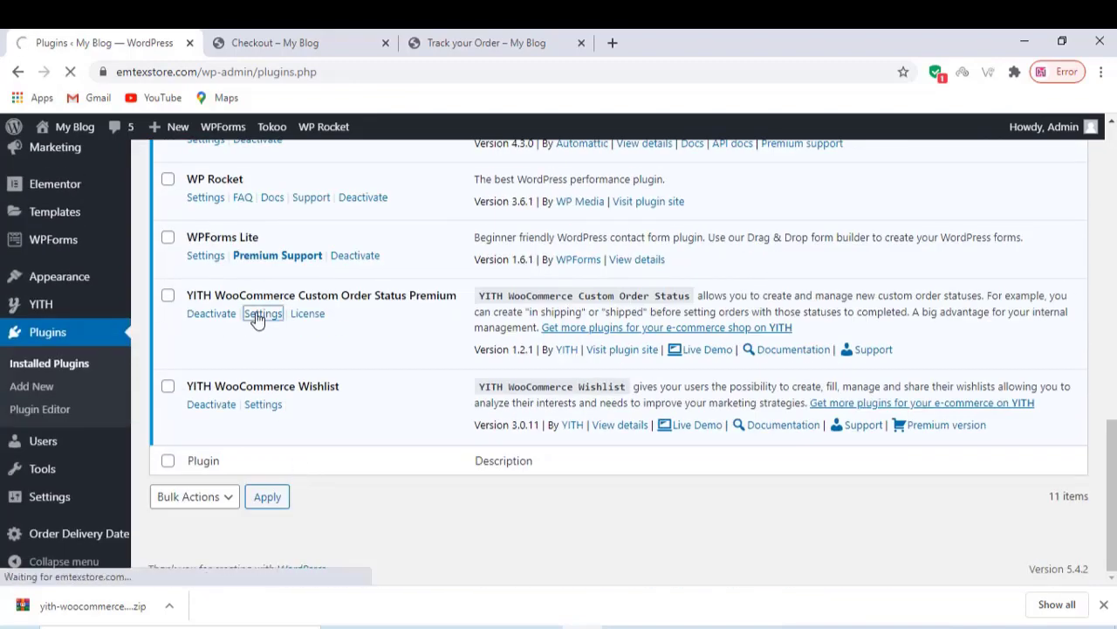
- Start a new custom order status and title it Packed
scroll(256, 320, down, 5)
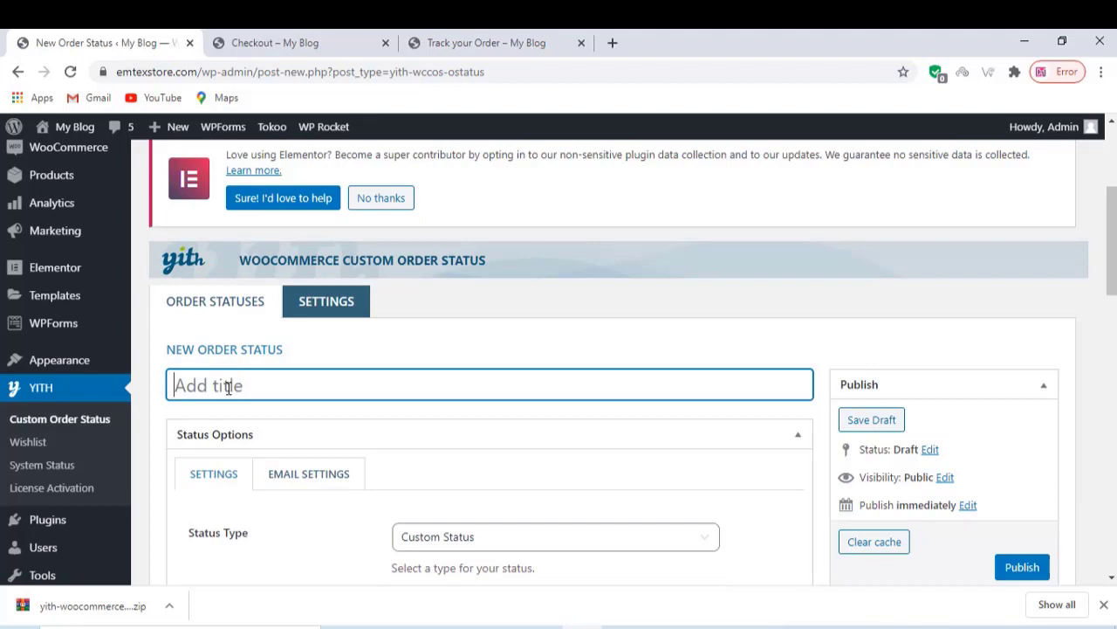
text(Packed)
scroll(215, 399, down, 5)
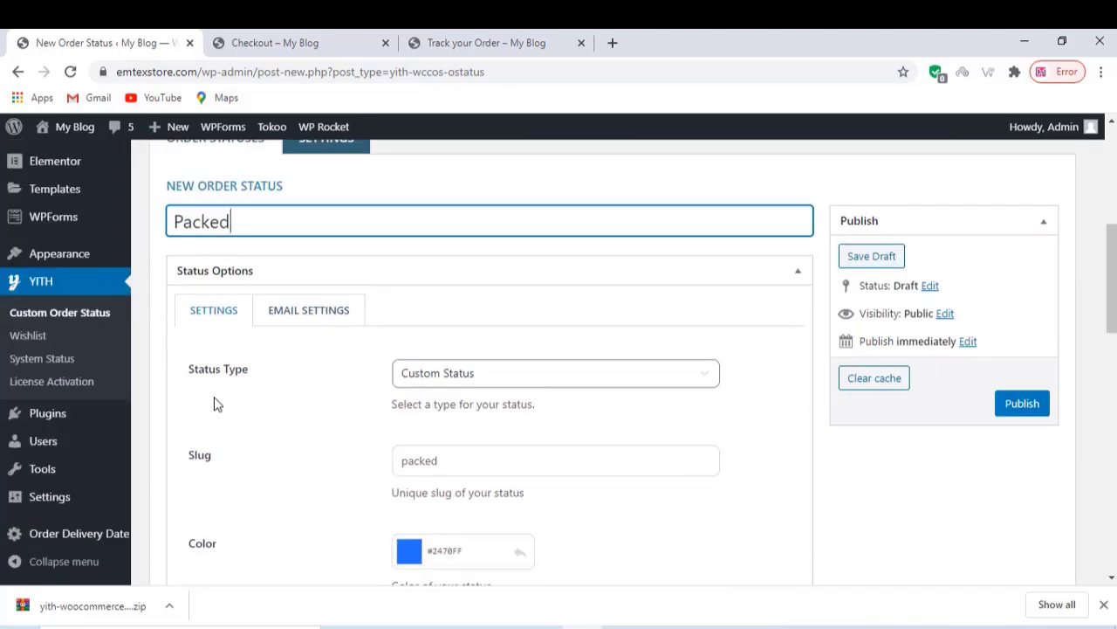
- Remove Completed from the Next Actions of the Packed status
scroll(317, 369, down, 1)
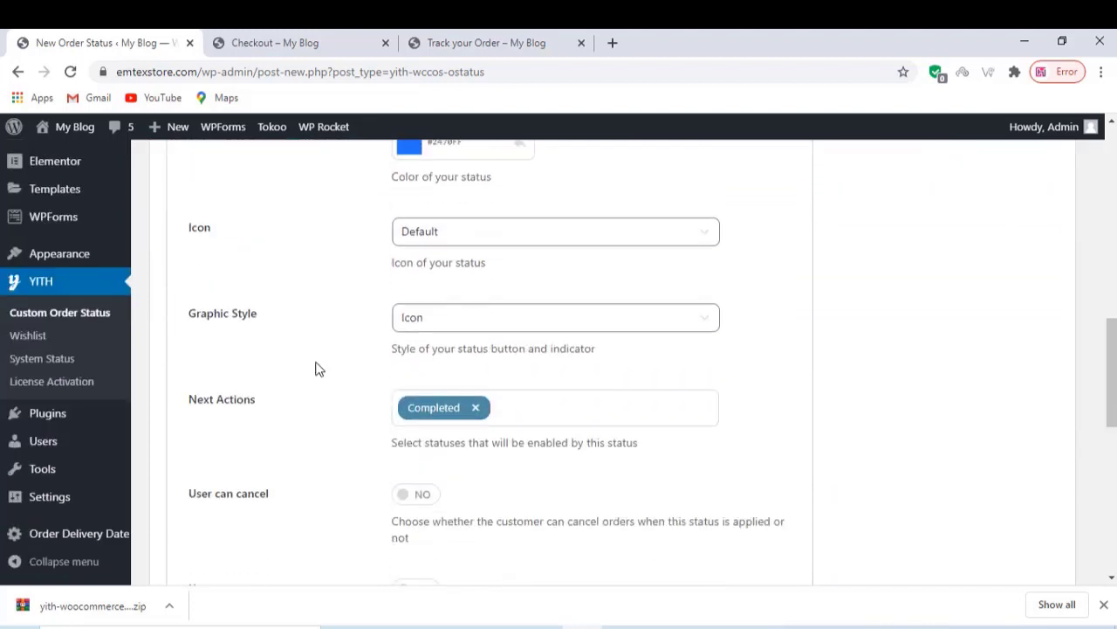
click(475, 407)
scroll(394, 314, down, 2)
scroll(340, 334, up, 2)
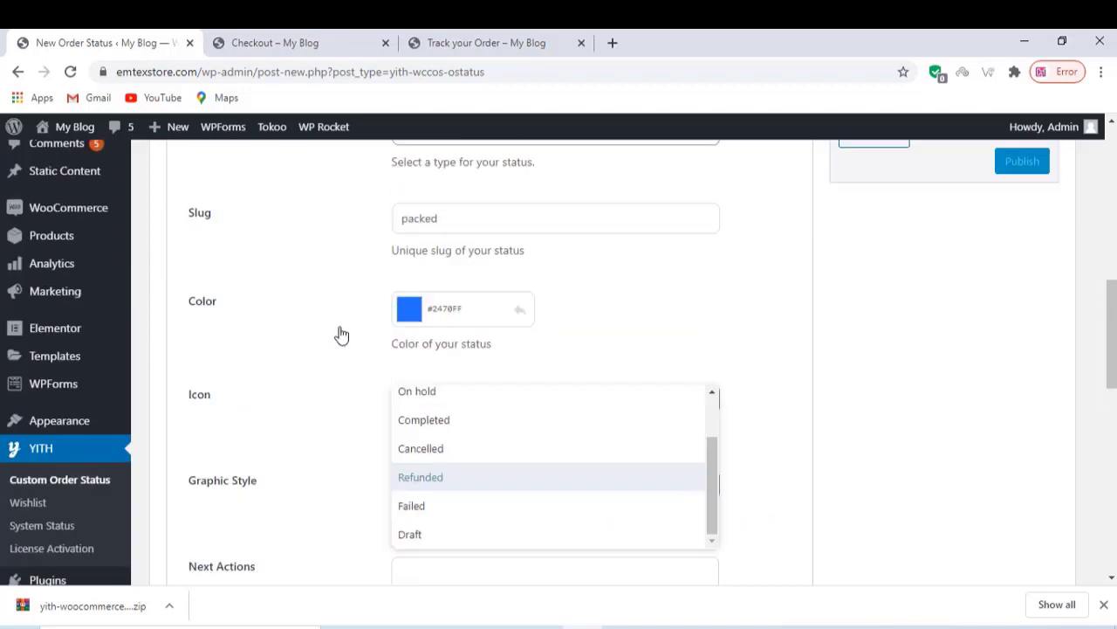
click(338, 385)
scroll(337, 393, down, 3)
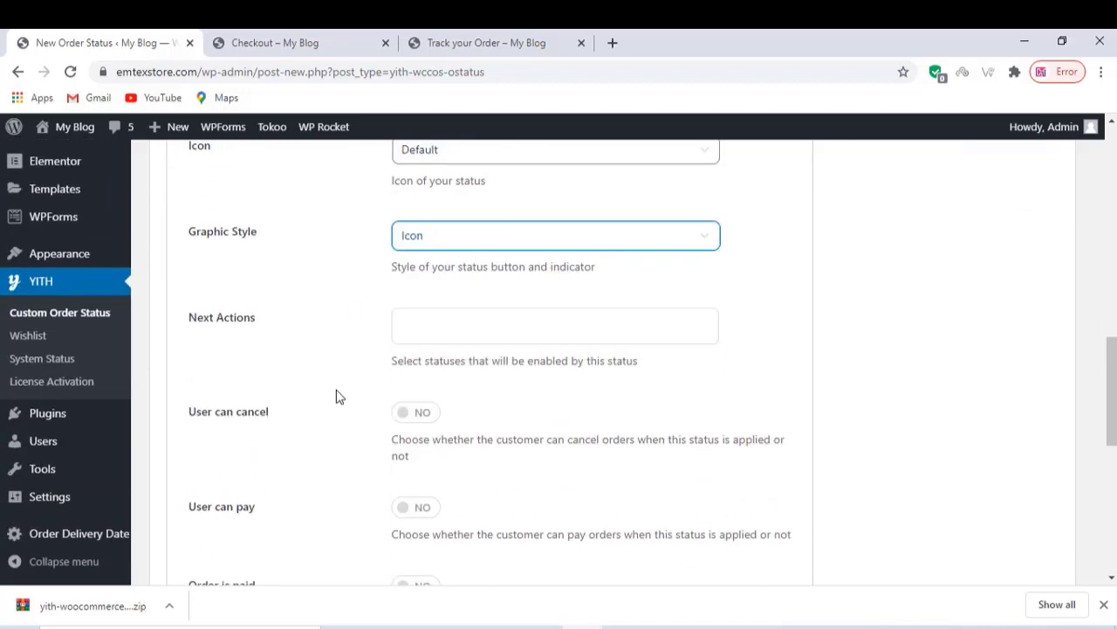
- Enable User can cancel, User can pay and Show always in Actions for the Packed status
scroll(340, 397, down, 1)
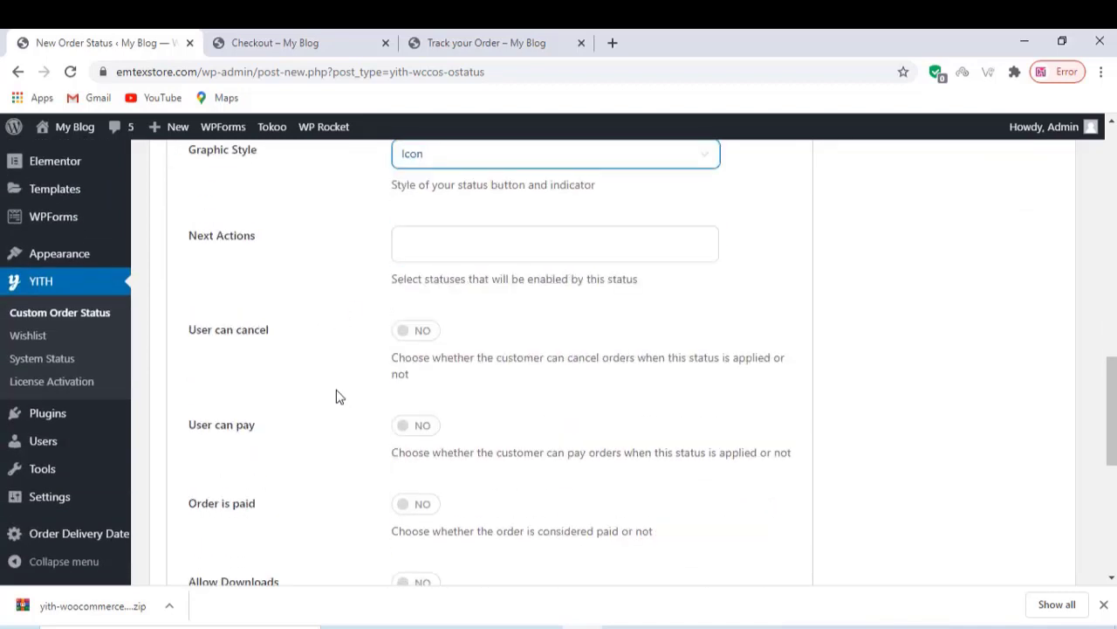
scroll(330, 397, down, 2)
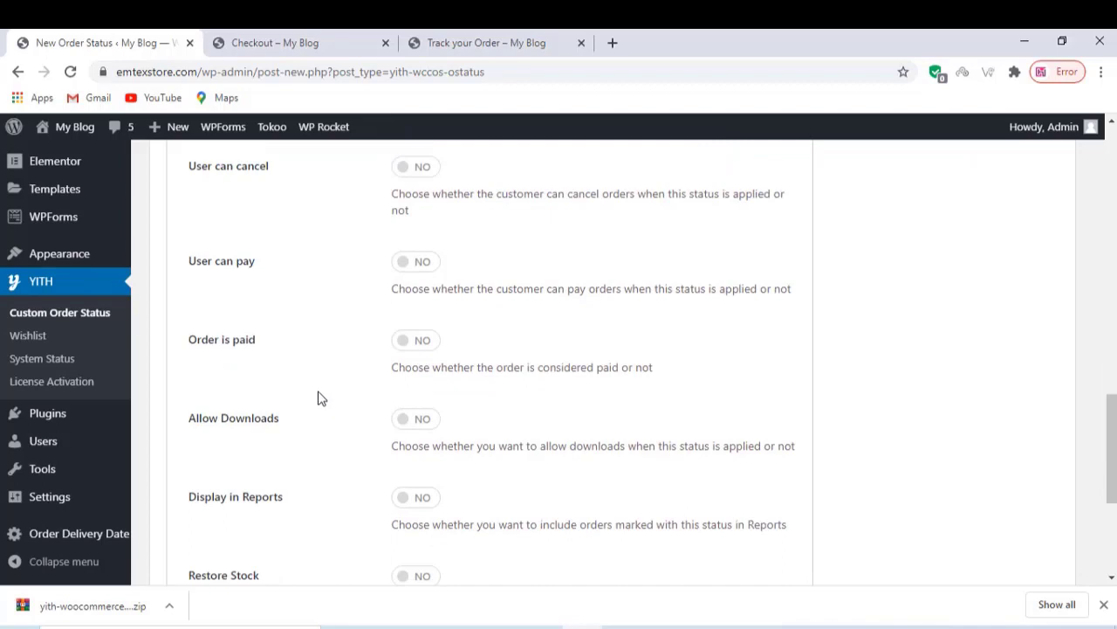
click(423, 173)
click(419, 266)
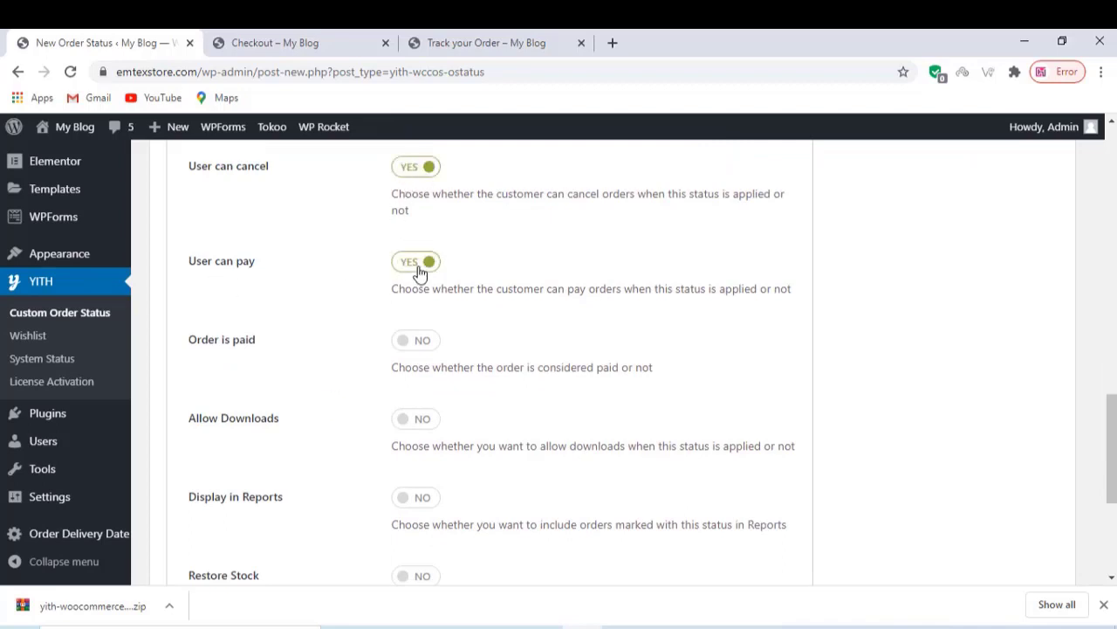
scroll(419, 270, down, 2)
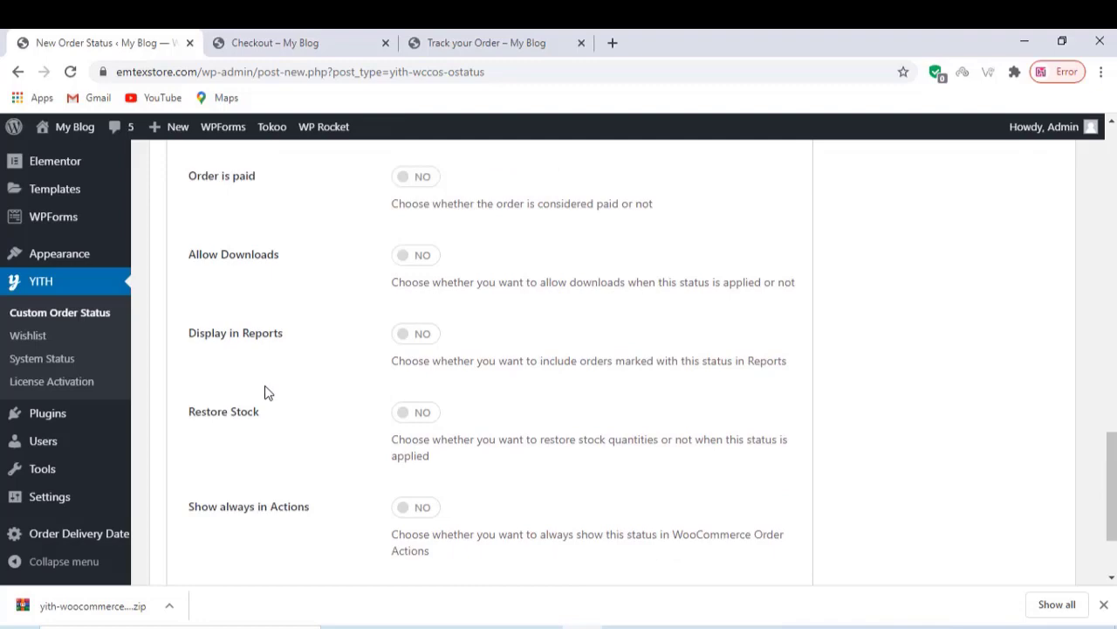
scroll(339, 387, down, 2)
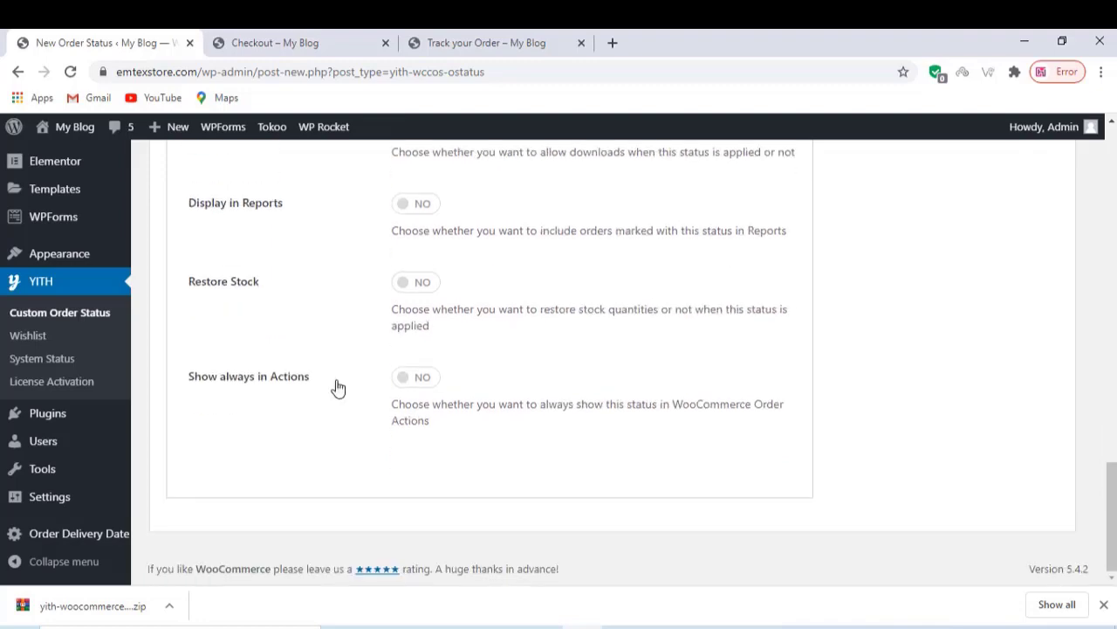
click(417, 376)
- Open the email settings of the Packed status and review the recipient, sender, subject, heading and message fields
scroll(351, 407, up, 15)
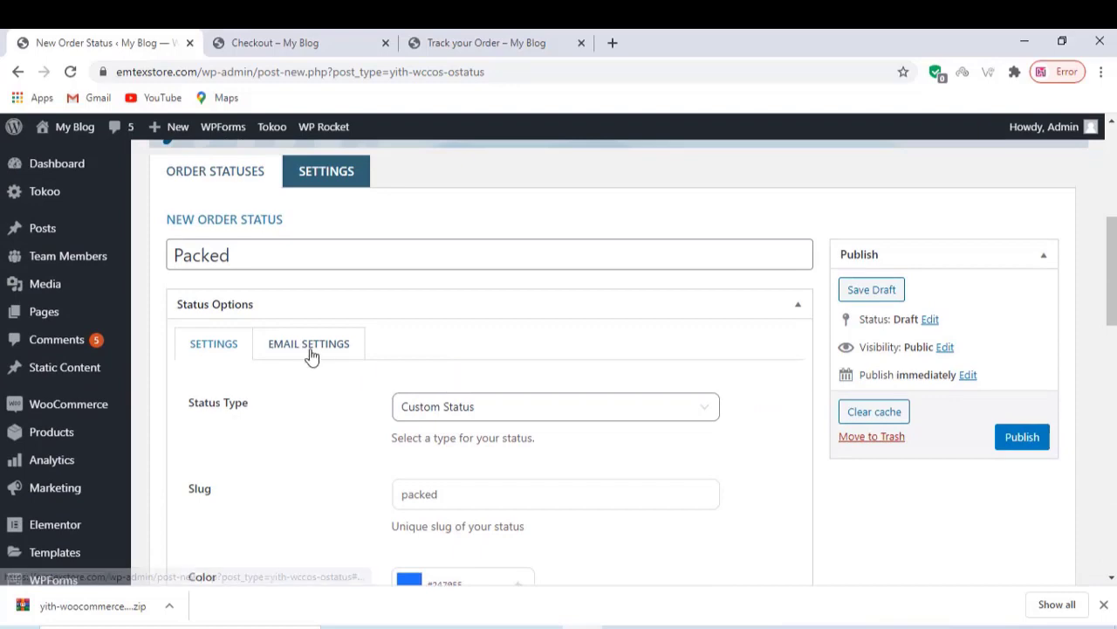
click(311, 351)
scroll(421, 275, down, 2)
scroll(287, 366, down, 5)
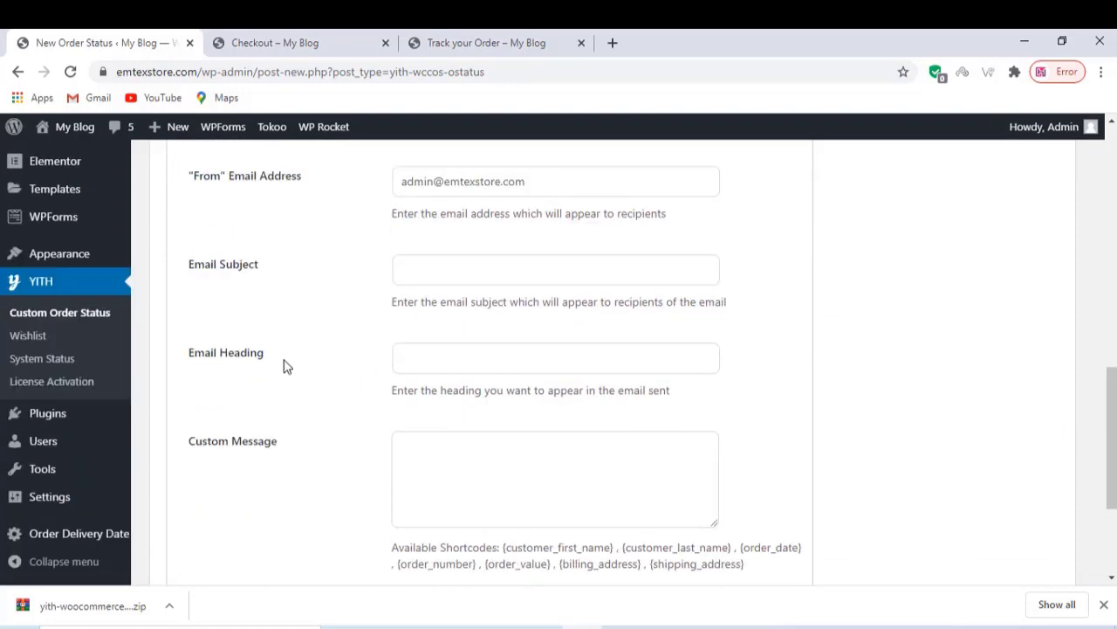
scroll(317, 349, up, 7)
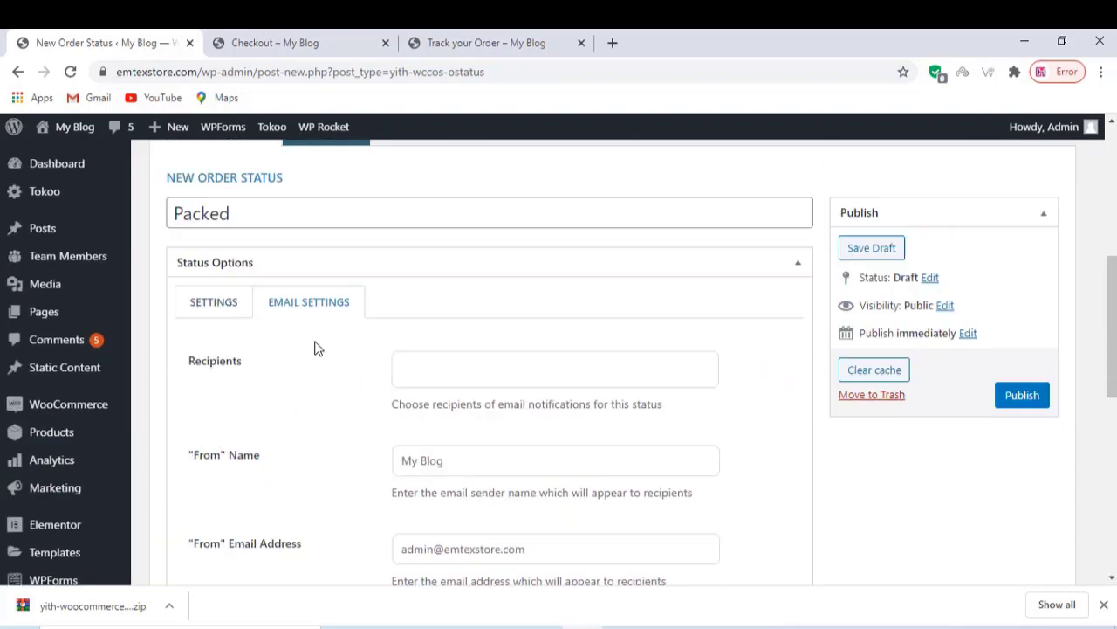
- Publish the Packed status and start another custom order status titled Shipped
click(1035, 394)
scroll(447, 391, up, 2)
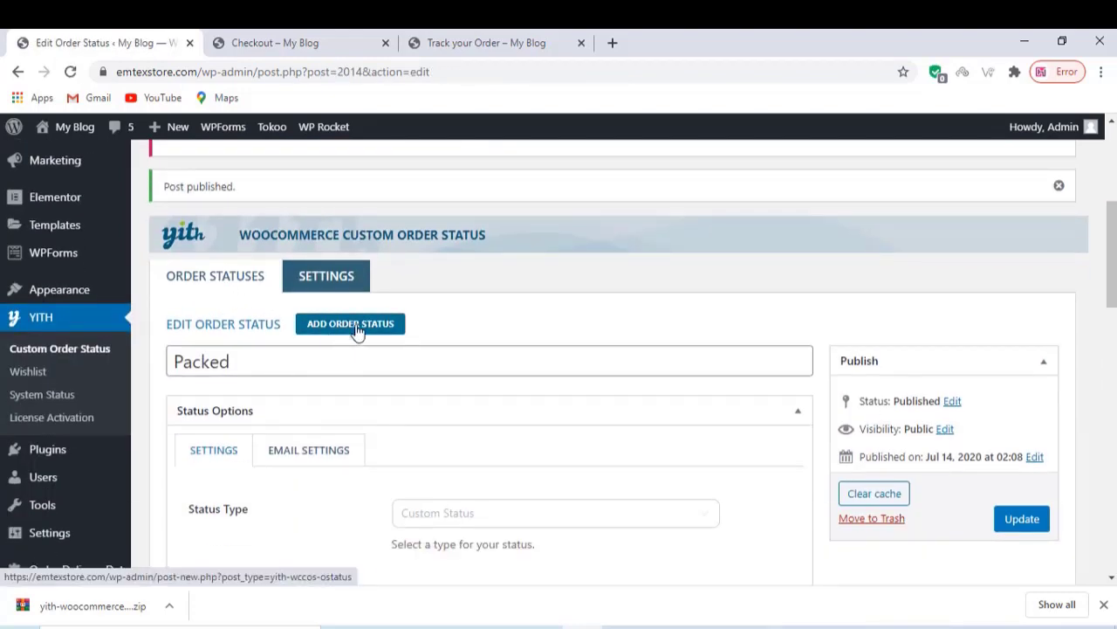
click(354, 331)
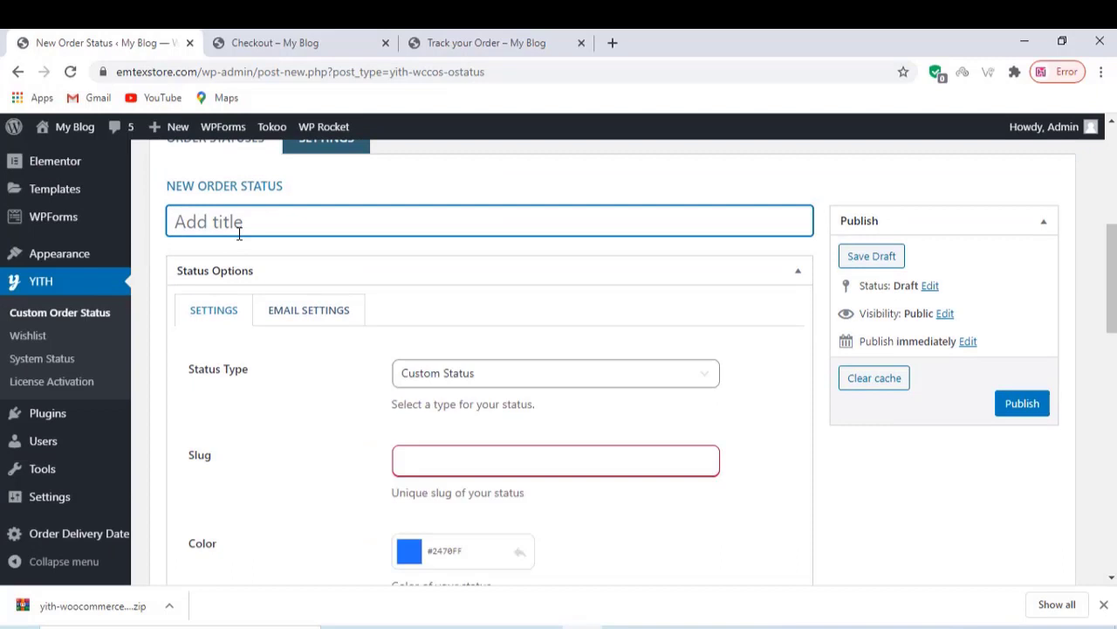
text(Shipp)
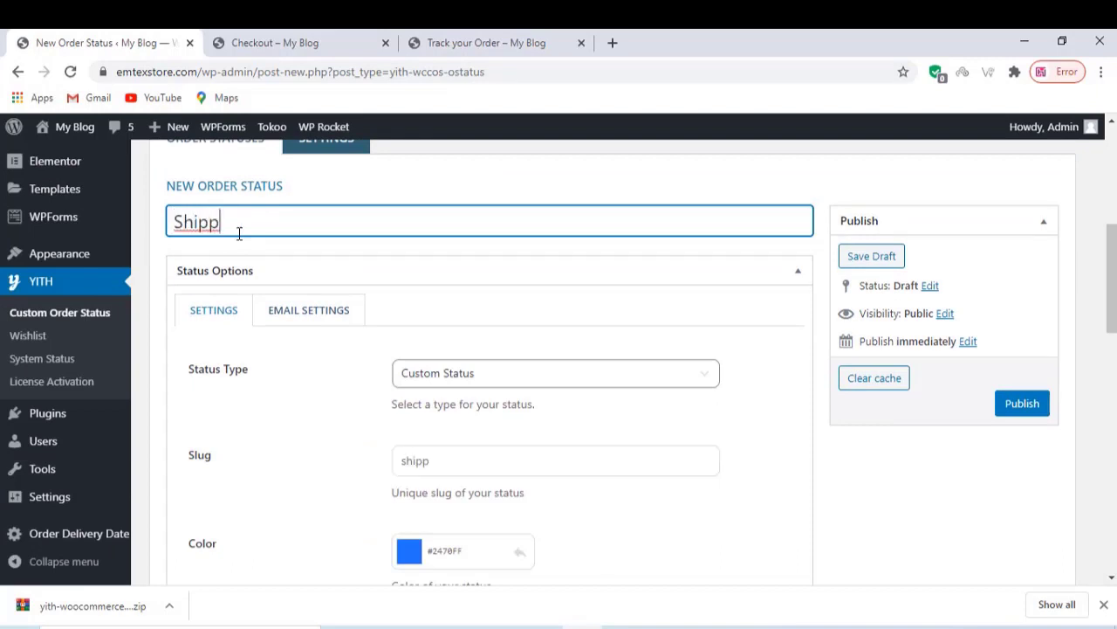
text(ed)
- Enable User can pay for the Shipped status and publish it
scroll(261, 233, down, 7)
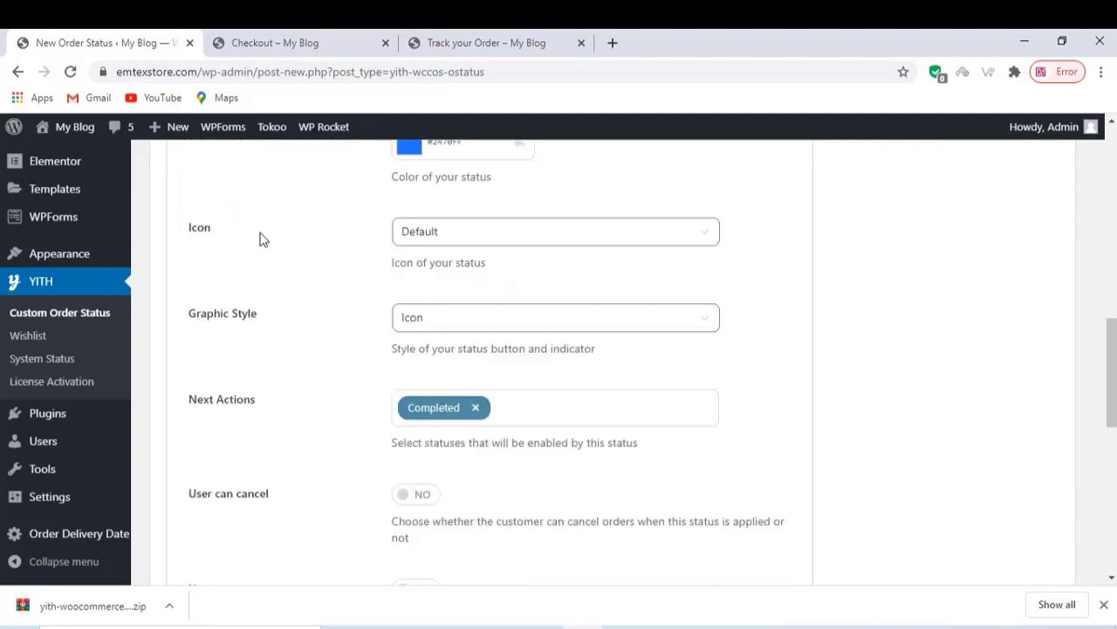
scroll(422, 336, down, 2)
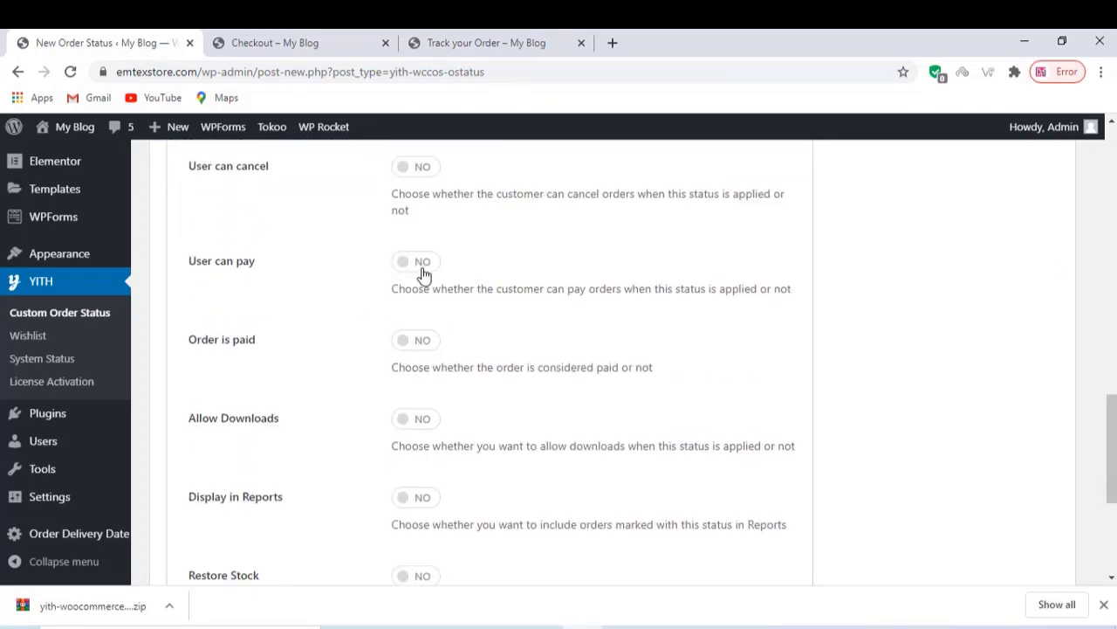
click(419, 262)
scroll(297, 372, down, 3)
scroll(296, 372, up, 10)
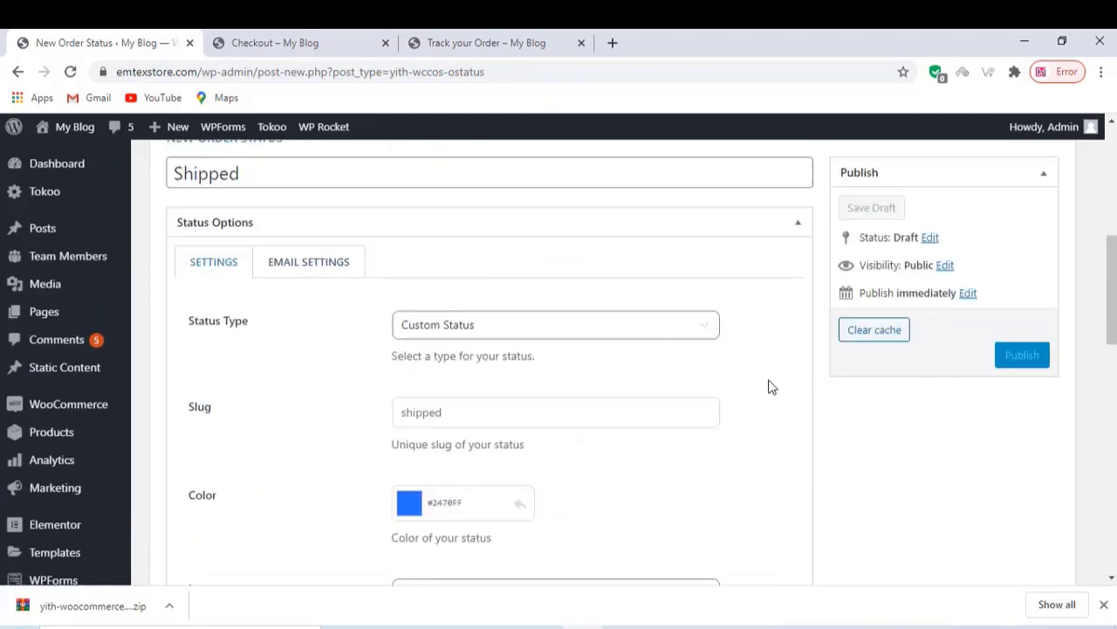
click(1013, 358)
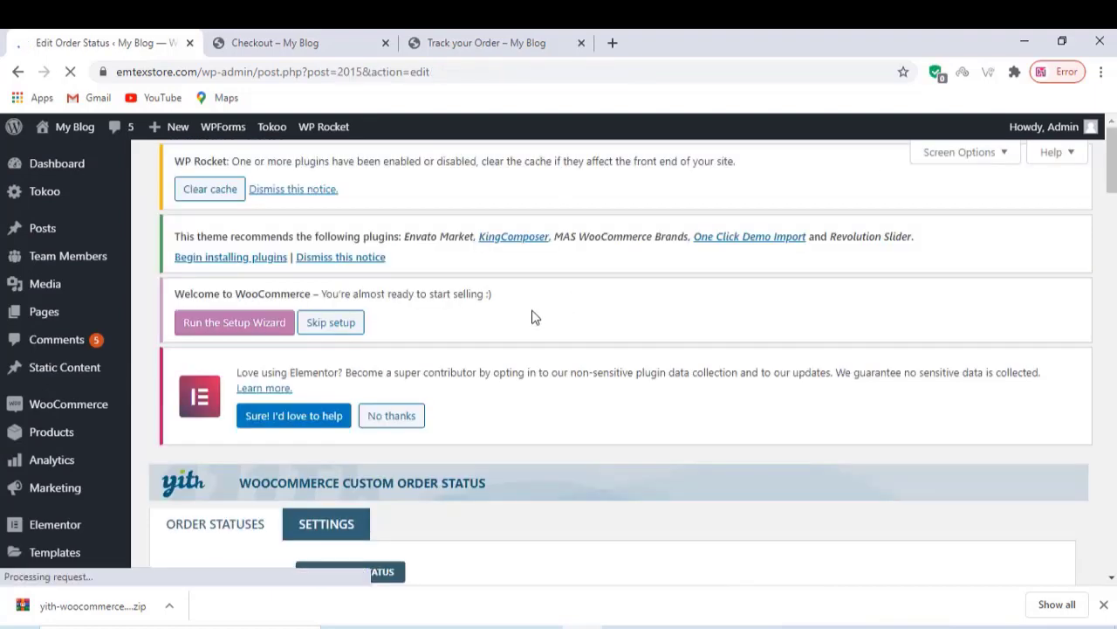
- Open the general settings of the YITH Custom Order Status plugin and review the available options
scroll(434, 347, down, 4)
scroll(381, 394, up, 1)
click(325, 284)
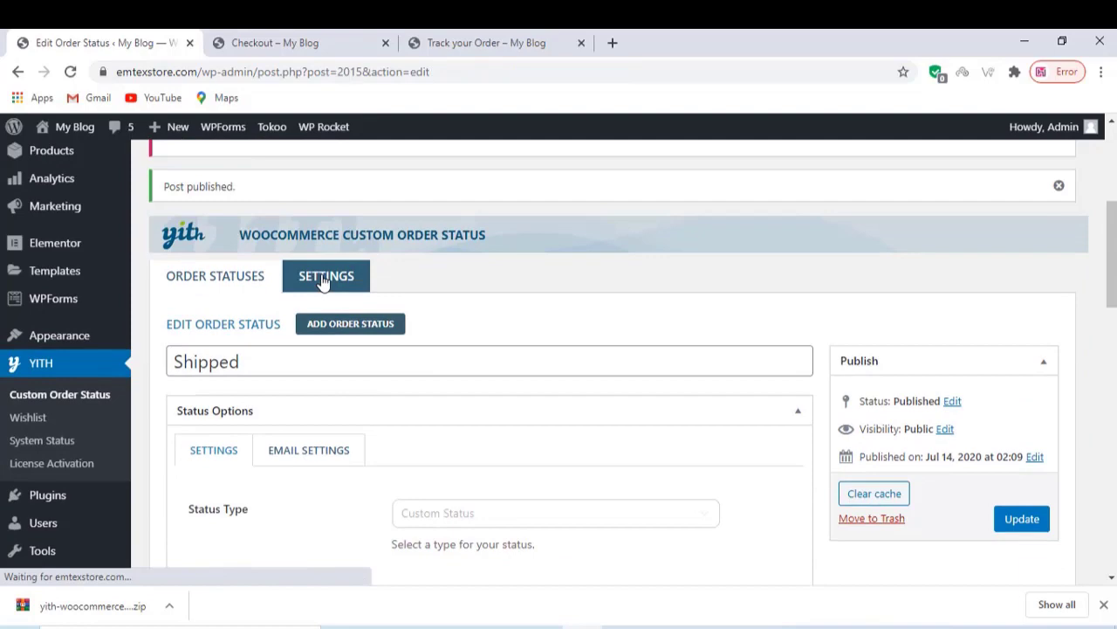
scroll(304, 398, down, 4)
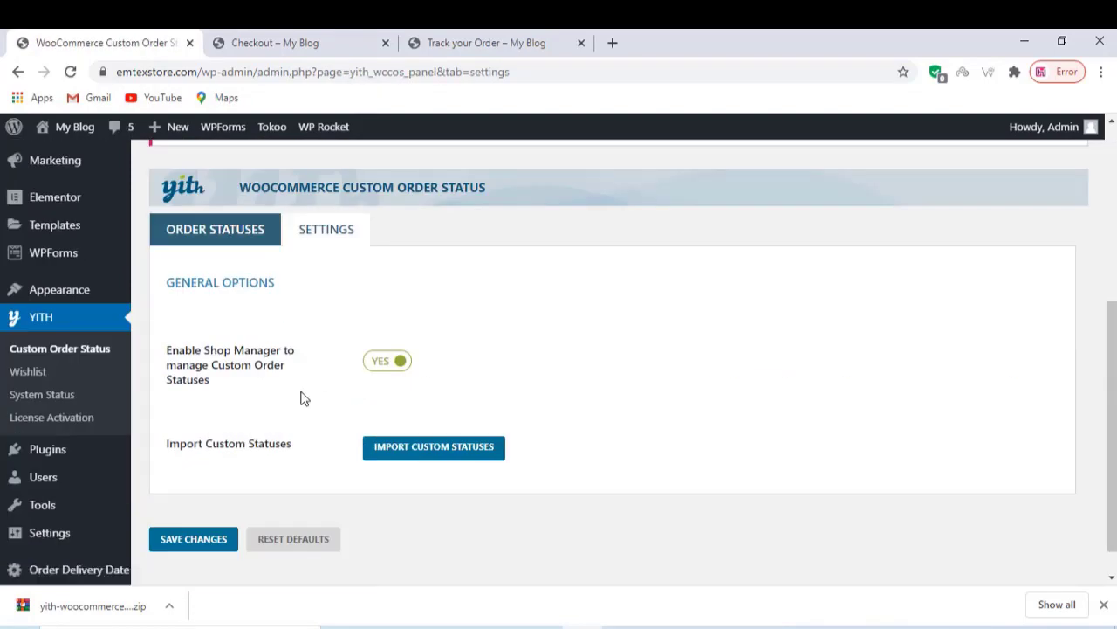
scroll(301, 398, up, 2)
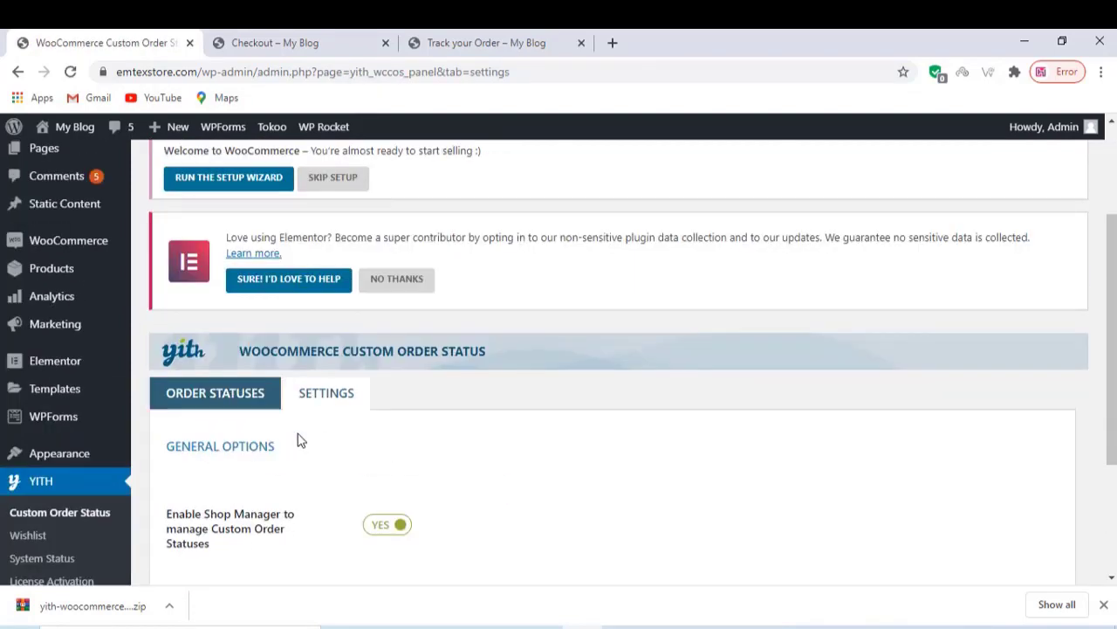
- Go to the WooCommerce orders list and open the demo customer's order for editing
mouse_move(87, 241)
click(162, 267)
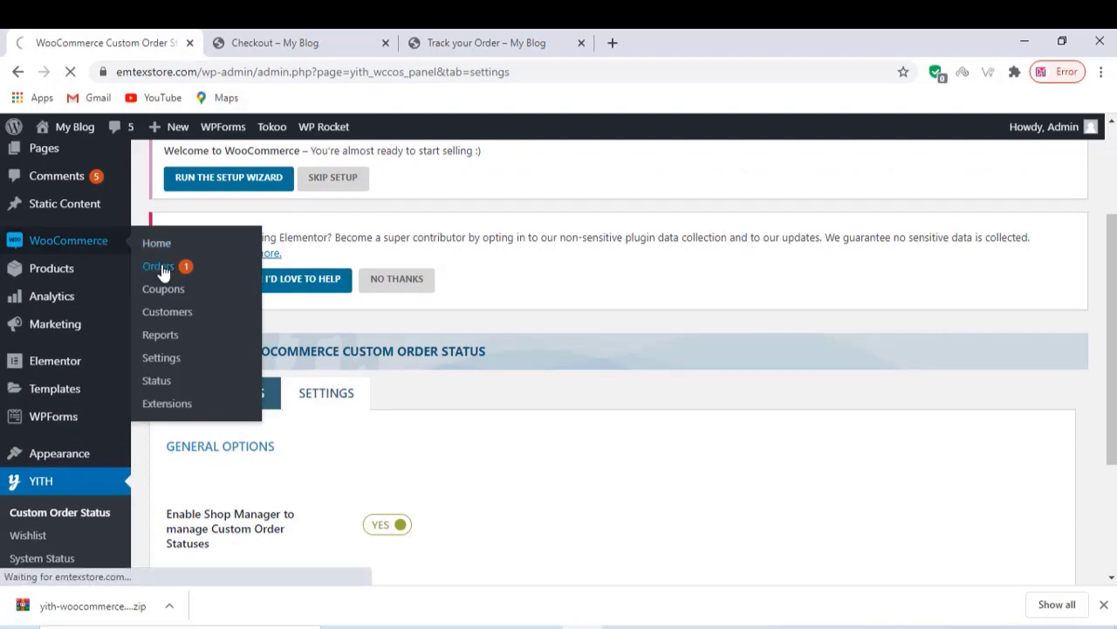
scroll(245, 410, down, 4)
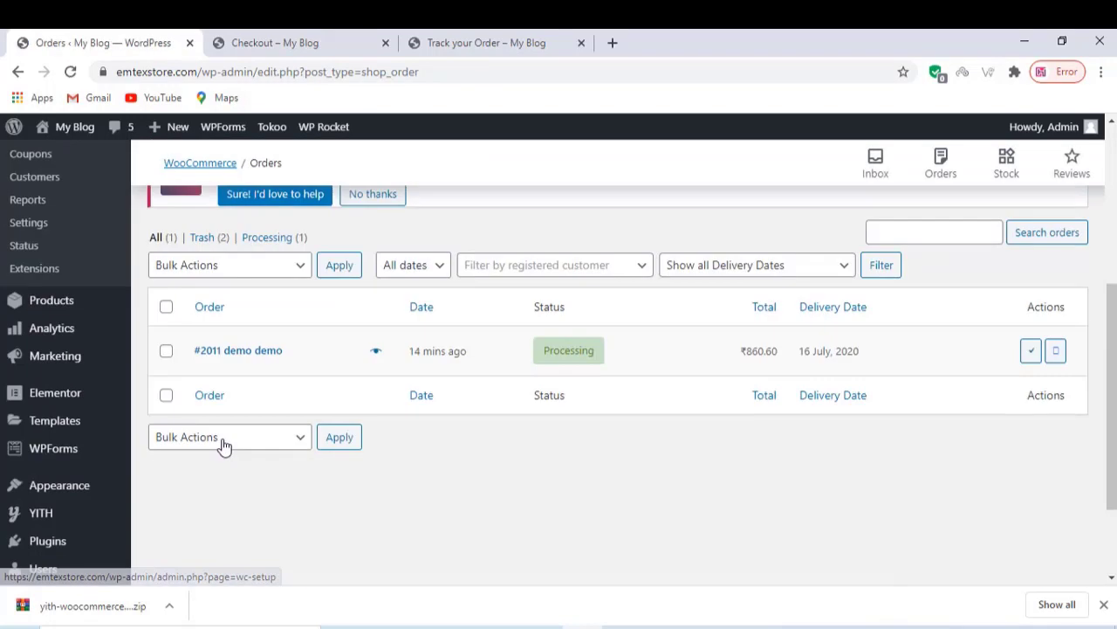
click(235, 353)
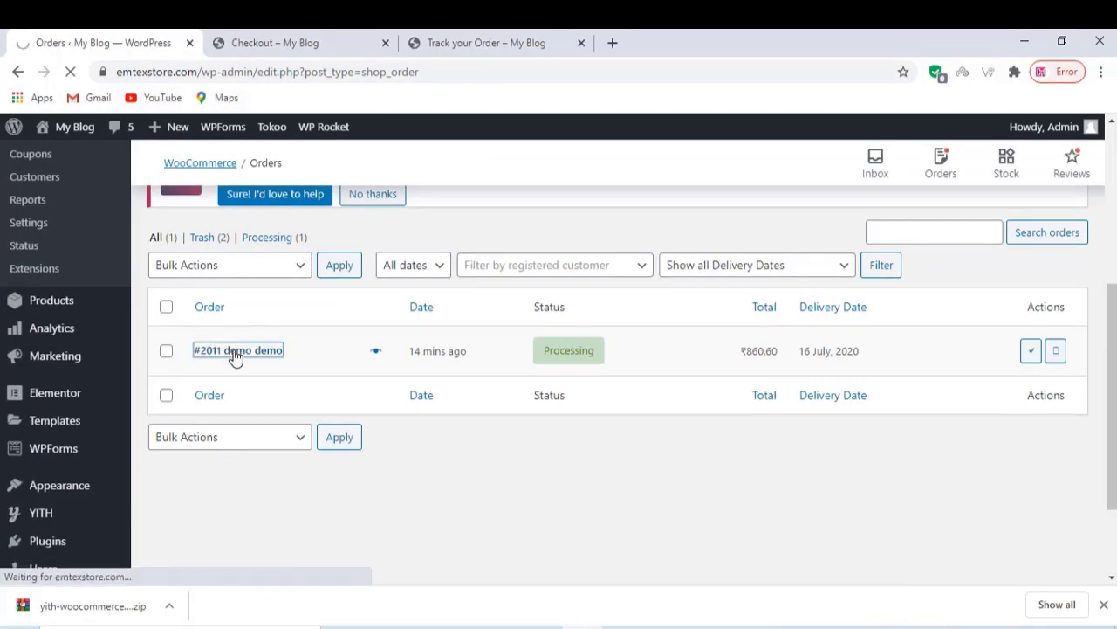
- Set the order's status to Packed and update the order
scroll(288, 393, down, 3)
click(274, 434)
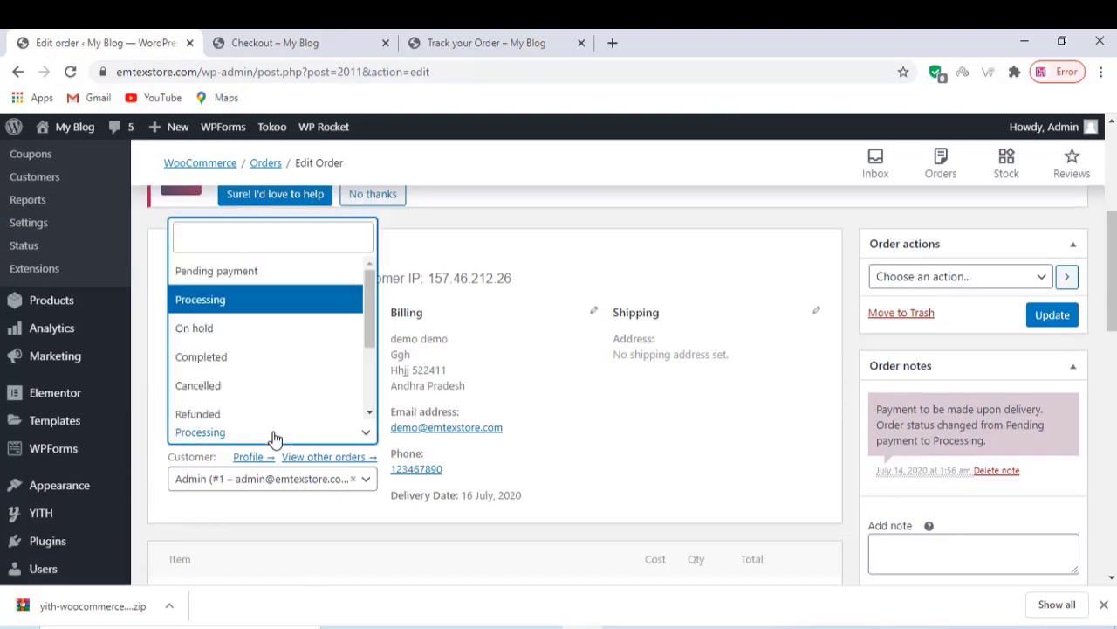
scroll(268, 293, down, 3)
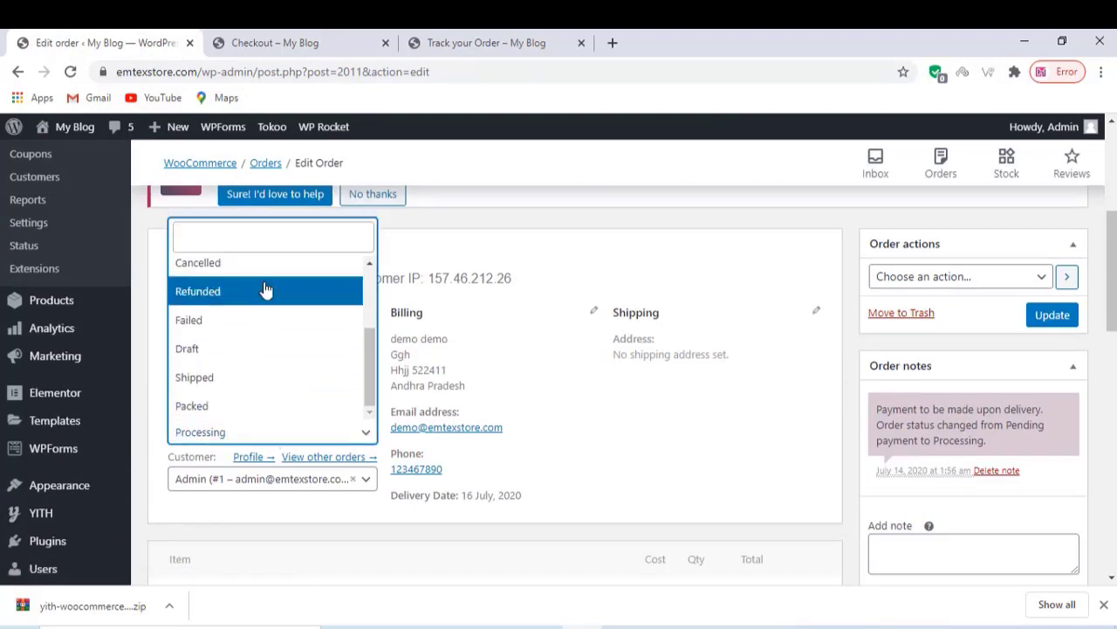
click(240, 406)
click(1055, 316)
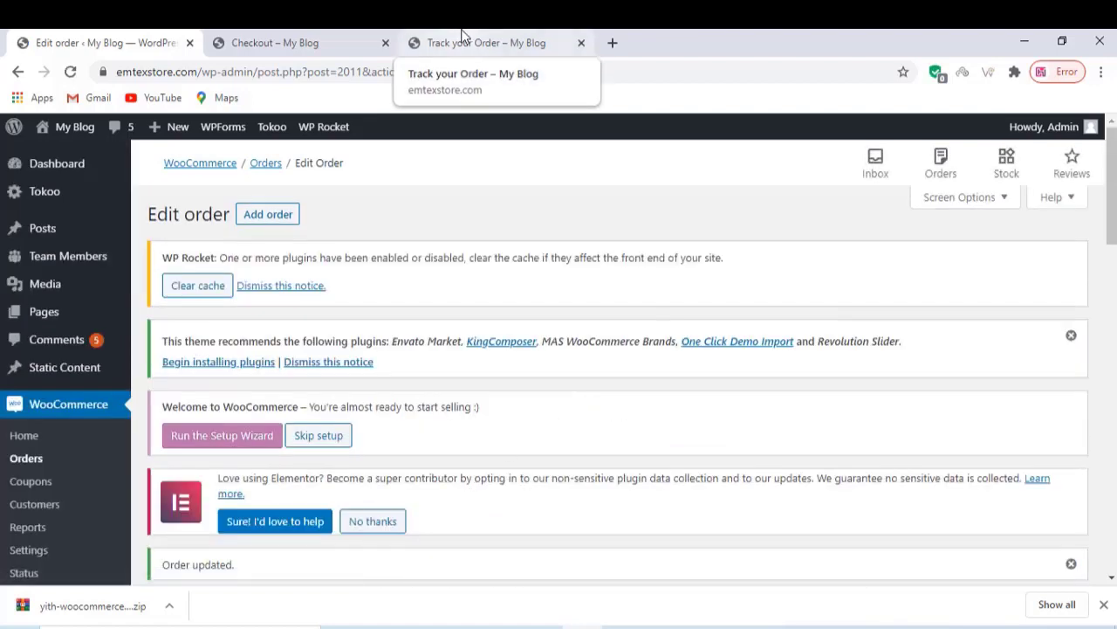
- Switch to the Track your Order page and clear the WP Rocket cache to get back to the empty tracking form
click(463, 39)
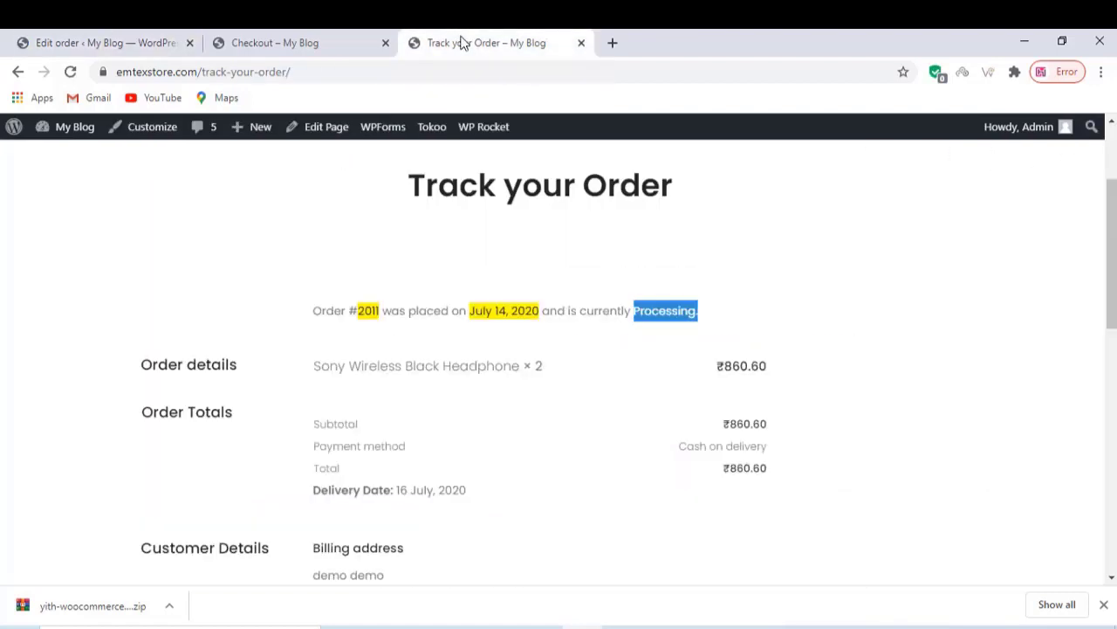
mouse_move(483, 127)
click(476, 173)
- Copy the order number from the checkout confirmation page into the tracking form's Order ID
click(375, 40)
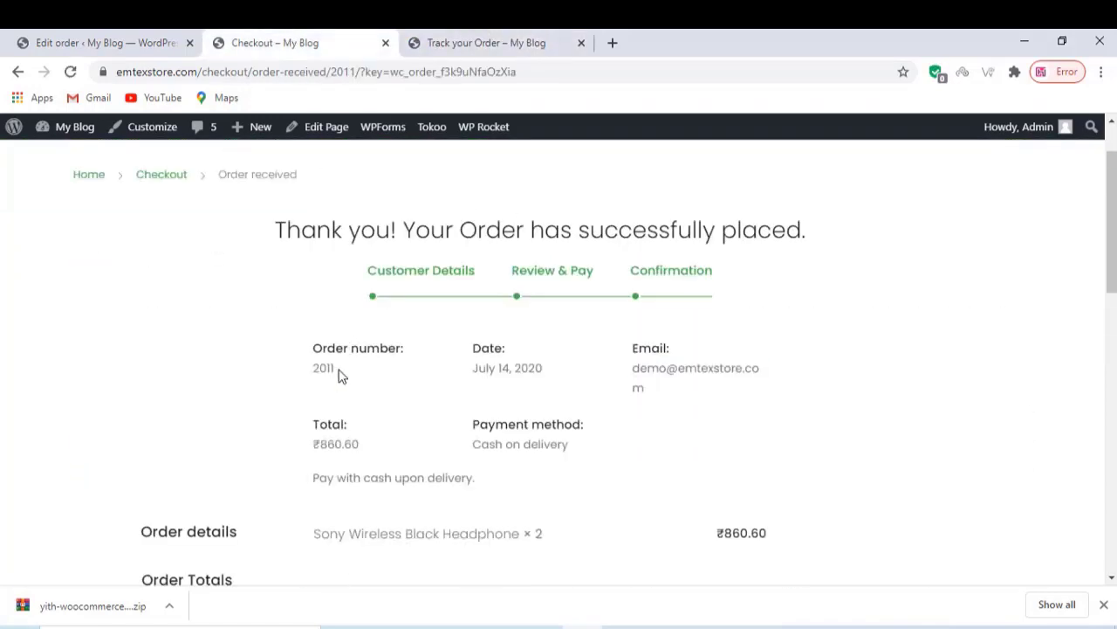
double_click(325, 369)
right_click(320, 370)
click(349, 378)
click(474, 39)
click(154, 397)
text(2011)
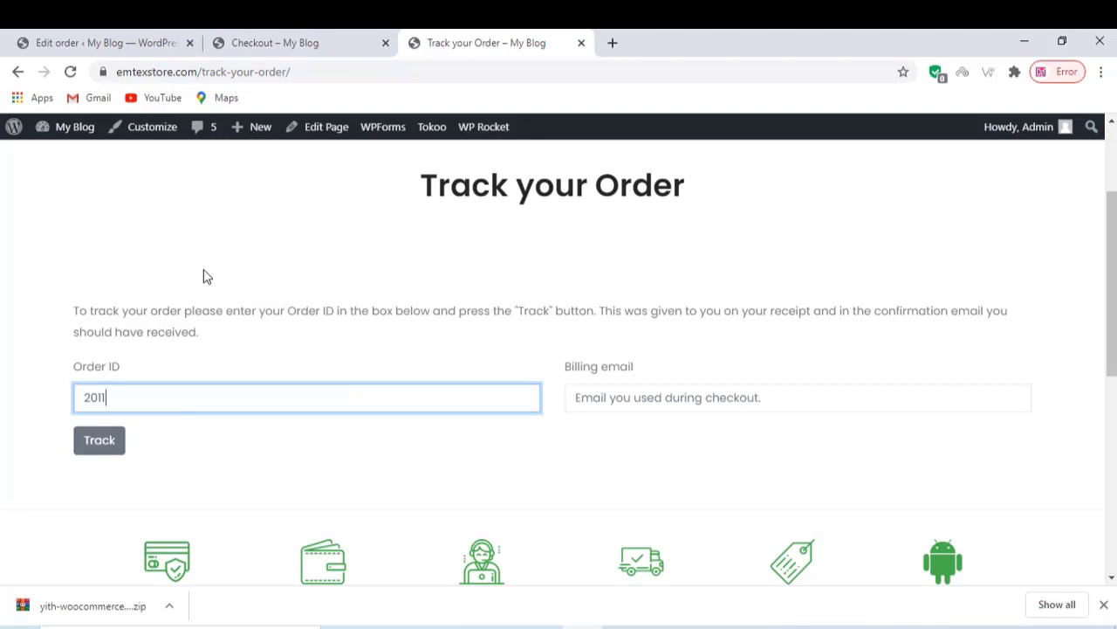
- Copy the customer's email from the checkout confirmation into the Billing email field and track the order
click(275, 42)
drag(657, 390, 637, 368)
right_click(640, 367)
click(668, 377)
key(ctrl+Tab)
right_click(619, 399)
click(654, 277)
click(94, 447)
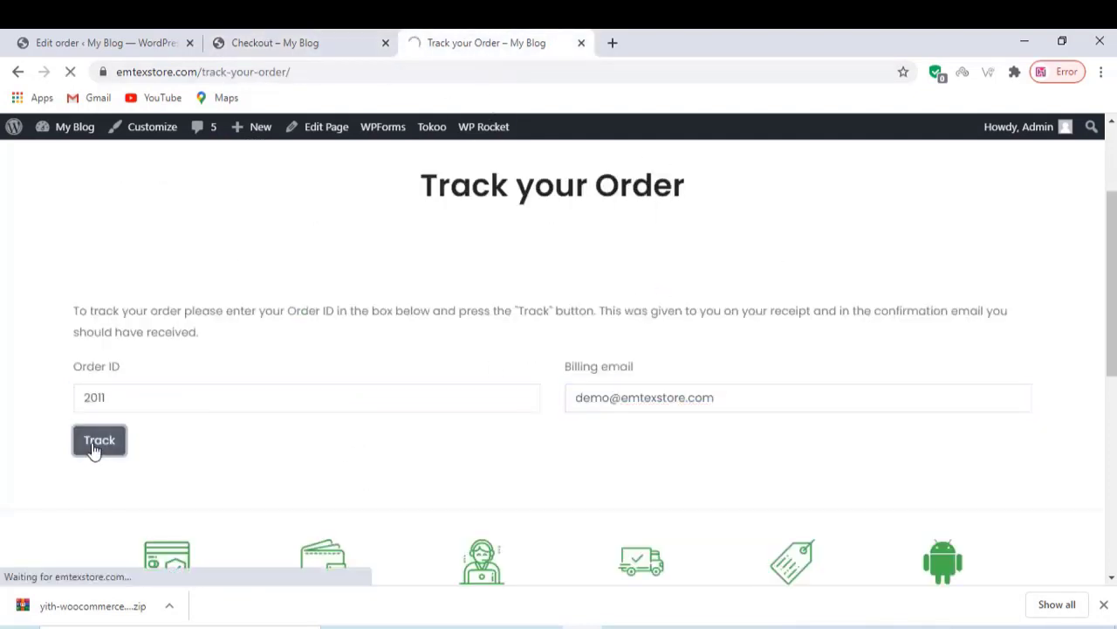
- Check the current status and the details of the tracked order
drag(655, 311, 704, 319)
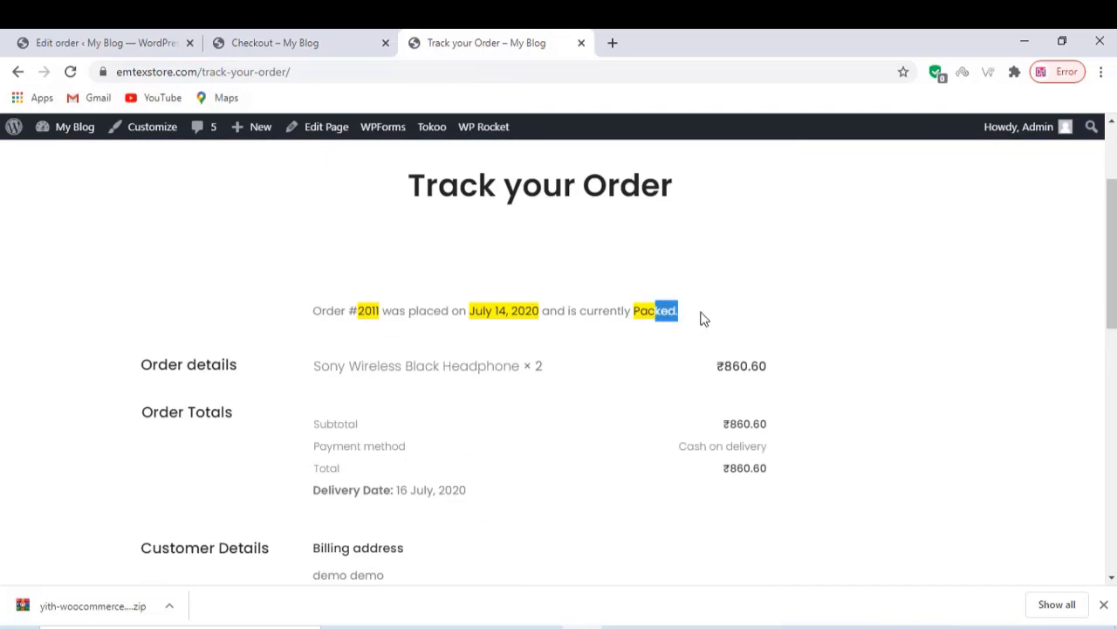
click(703, 319)
scroll(501, 425, down, 3)
scroll(501, 424, up, 3)
- Return to editing the order in the admin area, set its status to Shipped and update it
click(130, 42)
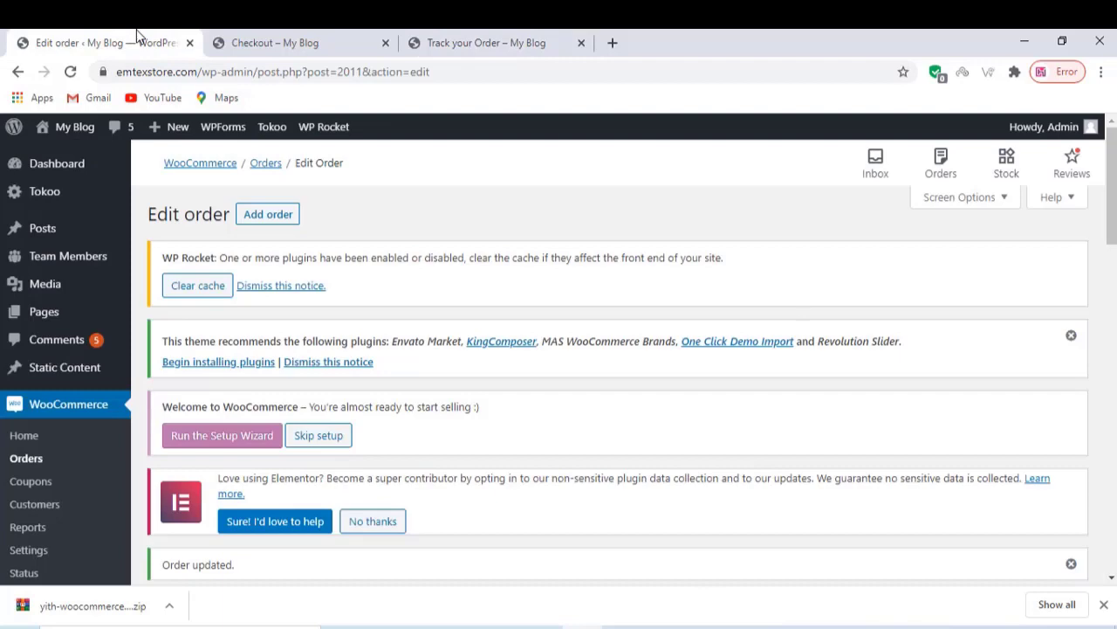
scroll(265, 248, down, 8)
click(265, 232)
click(218, 399)
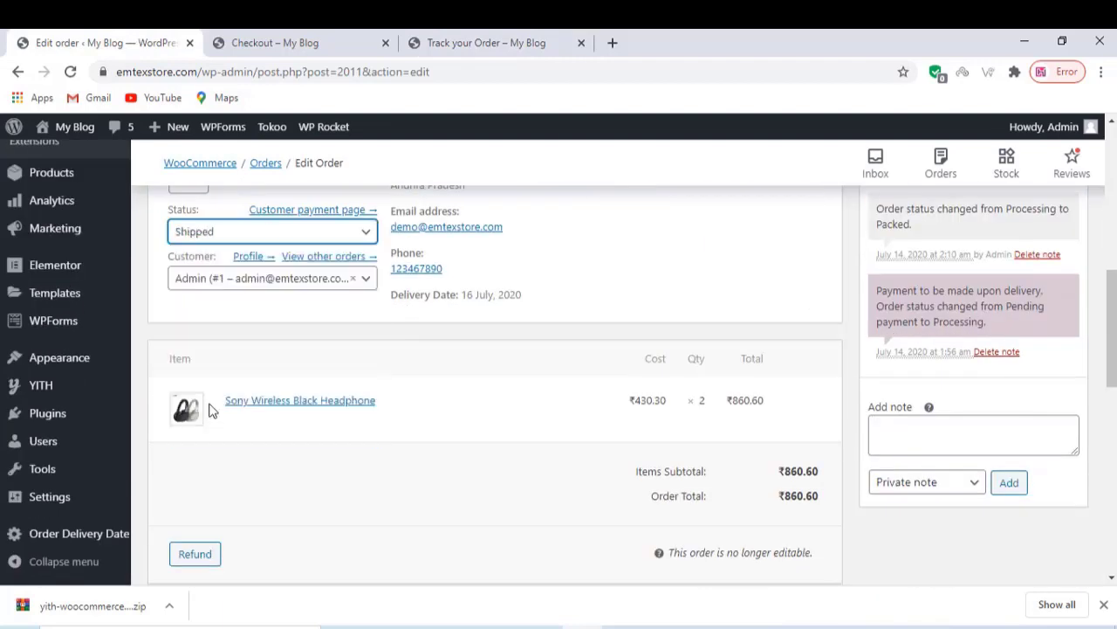
scroll(302, 370, down, 4)
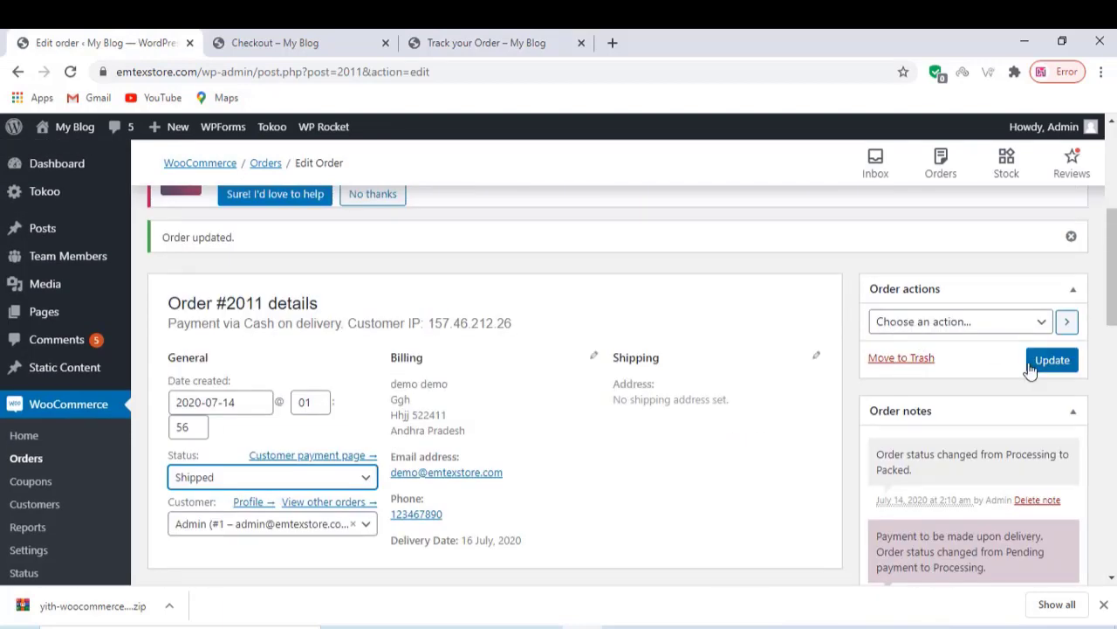
click(1031, 370)
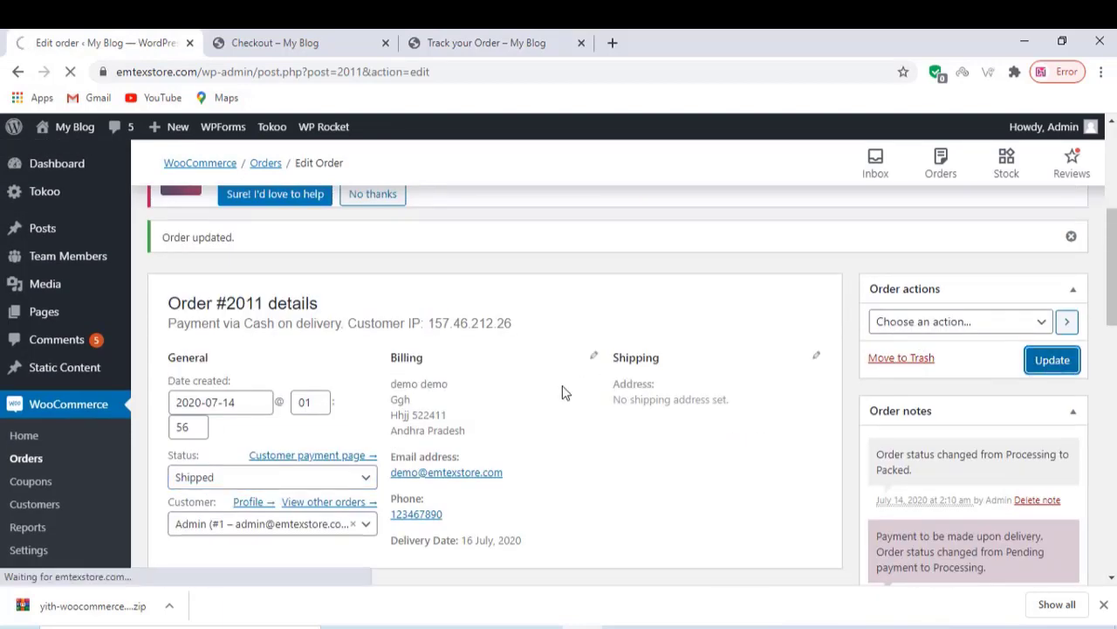
- Go back to the Track your Order page and clear the WP Rocket cache for a fresh tracking form
click(508, 42)
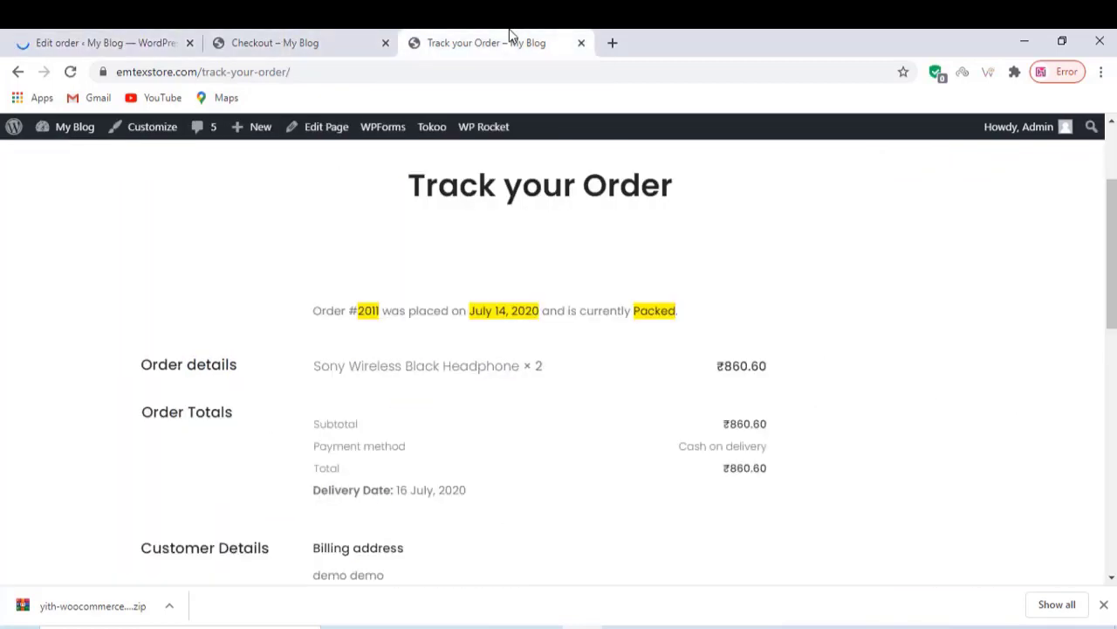
mouse_move(484, 127)
click(472, 177)
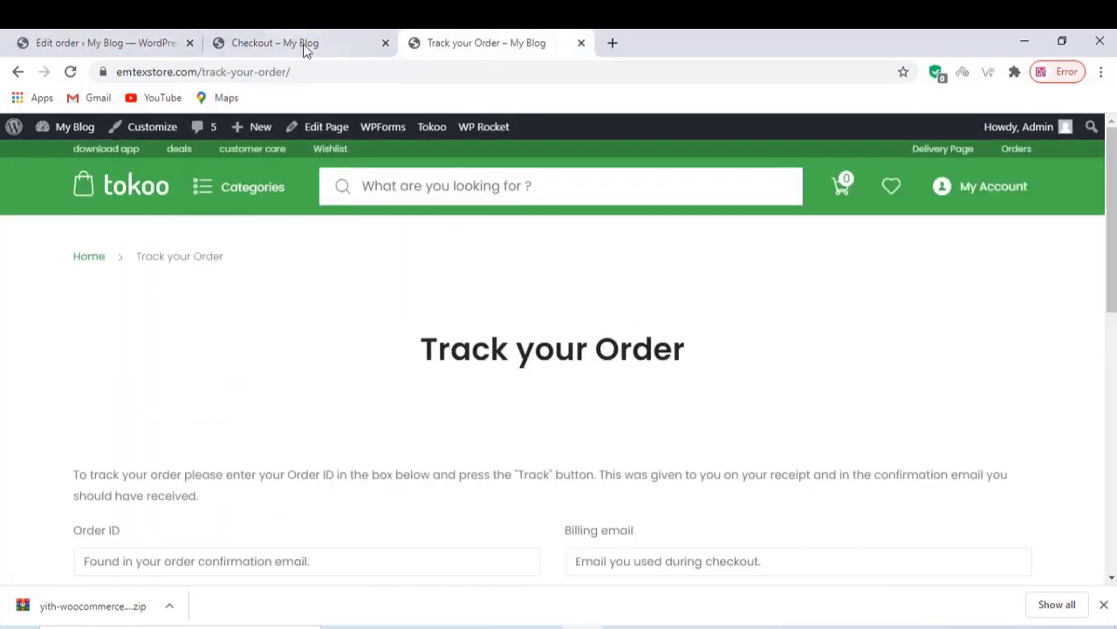
- Fill in the Order ID of the fresh tracking form with the order number from the checkout confirmation
click(302, 43)
click(347, 382)
click(486, 43)
scroll(195, 524, down, 2)
right_click(155, 395)
click(187, 239)
- Track the order again using the billing email copied from the checkout confirmation, and check the status shown
click(302, 43)
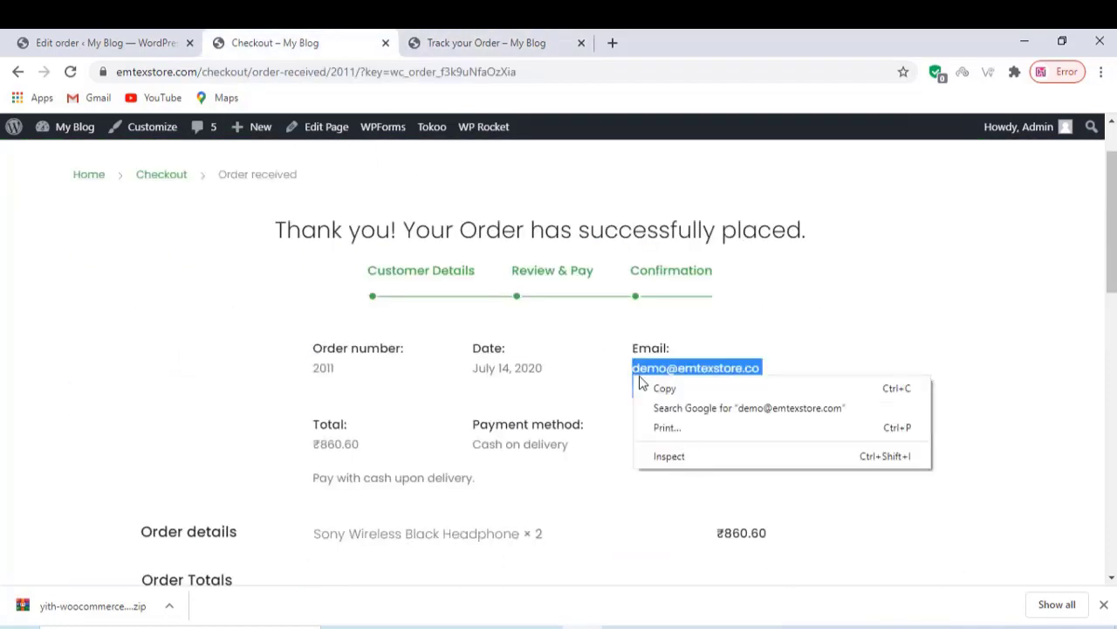
click(665, 388)
click(486, 43)
right_click(612, 399)
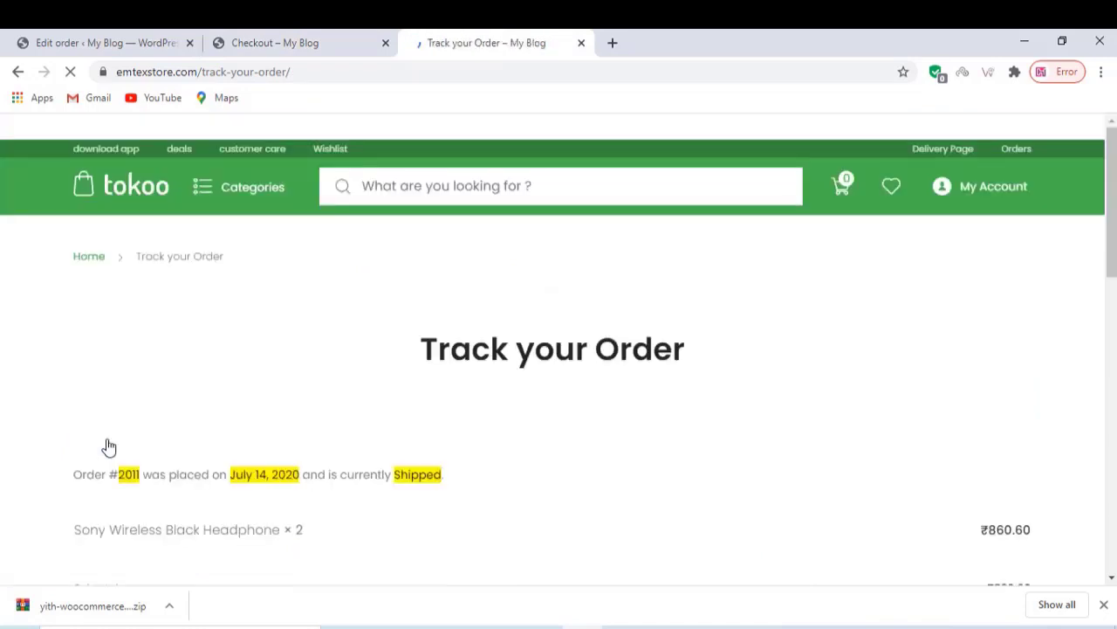
scroll(107, 447, down, 4)
scroll(601, 227, up, 1)
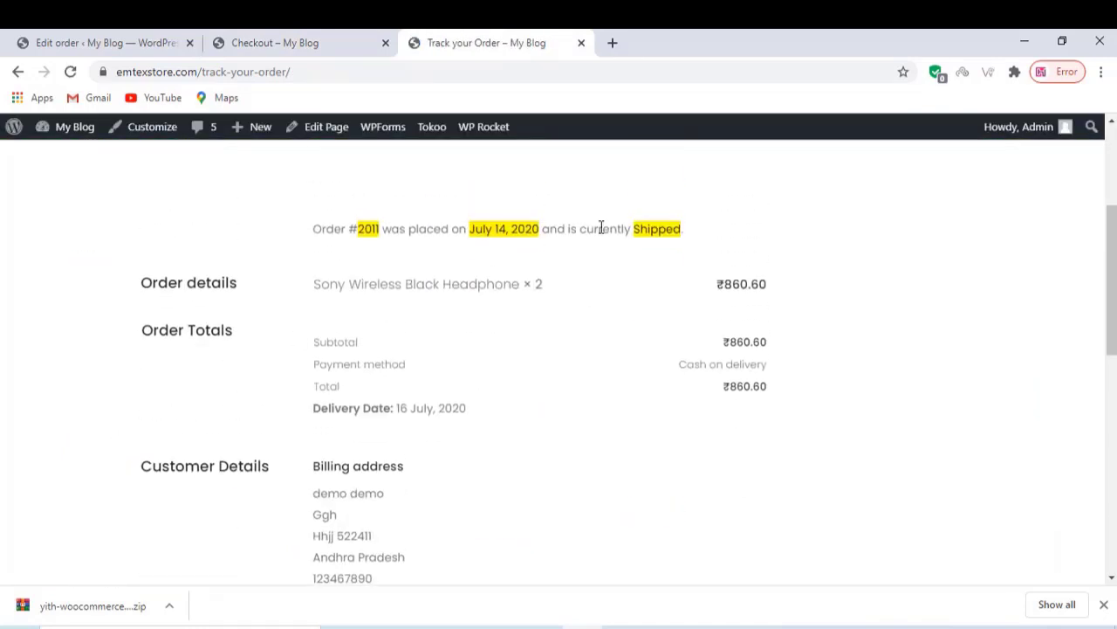